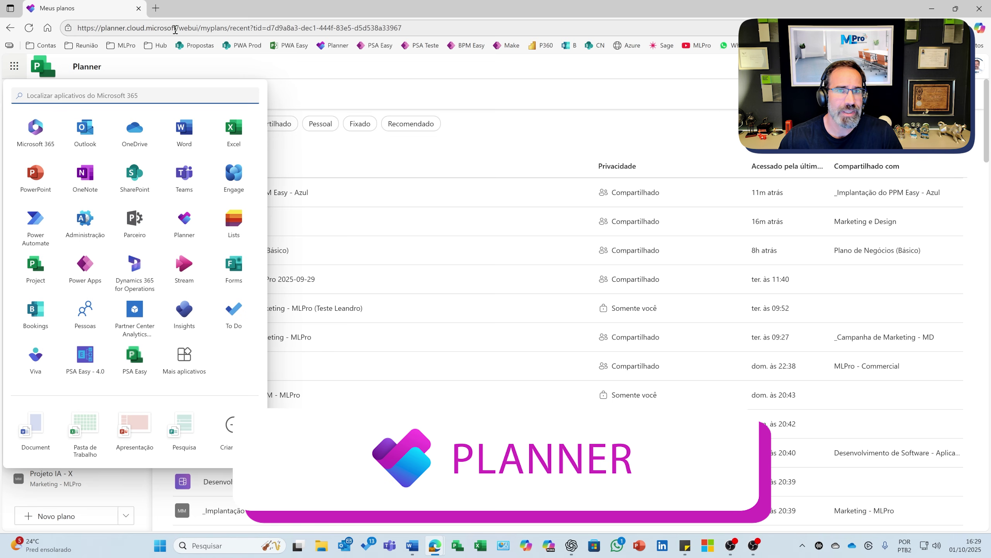
Dismiss the Microsoft 365 app launcher and open the Meus Portfólios list.
left_click_drag(174, 31, 80, 28)
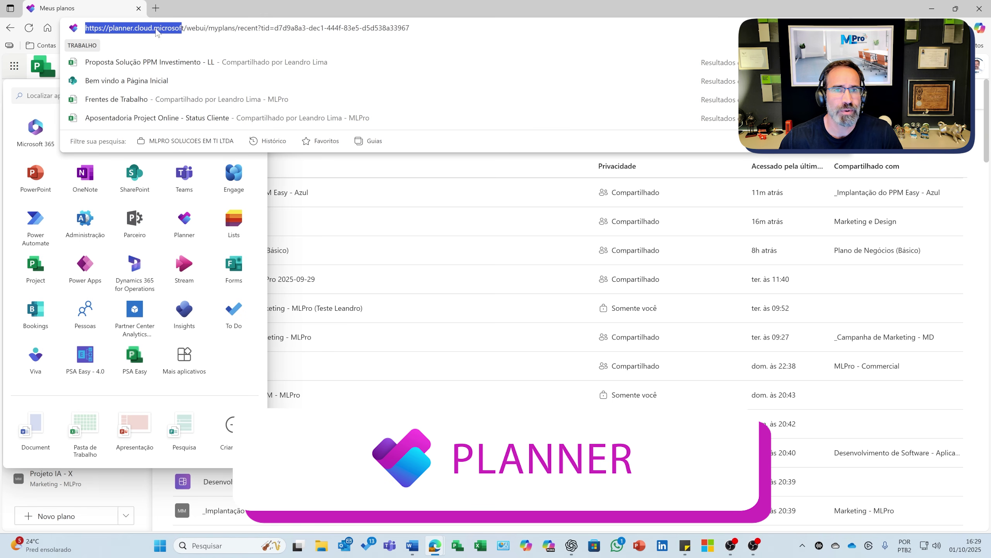
left_click(359, 9)
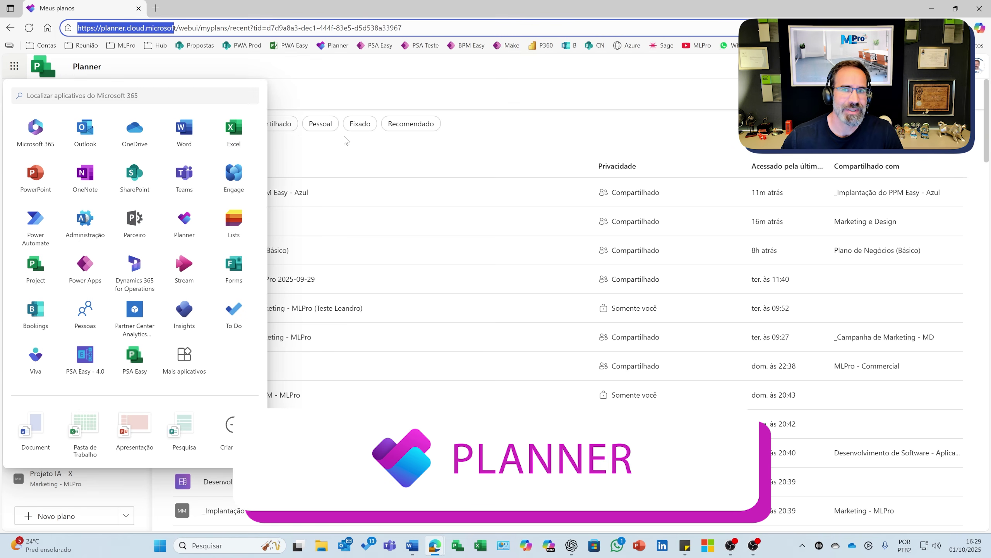
left_click(509, 144)
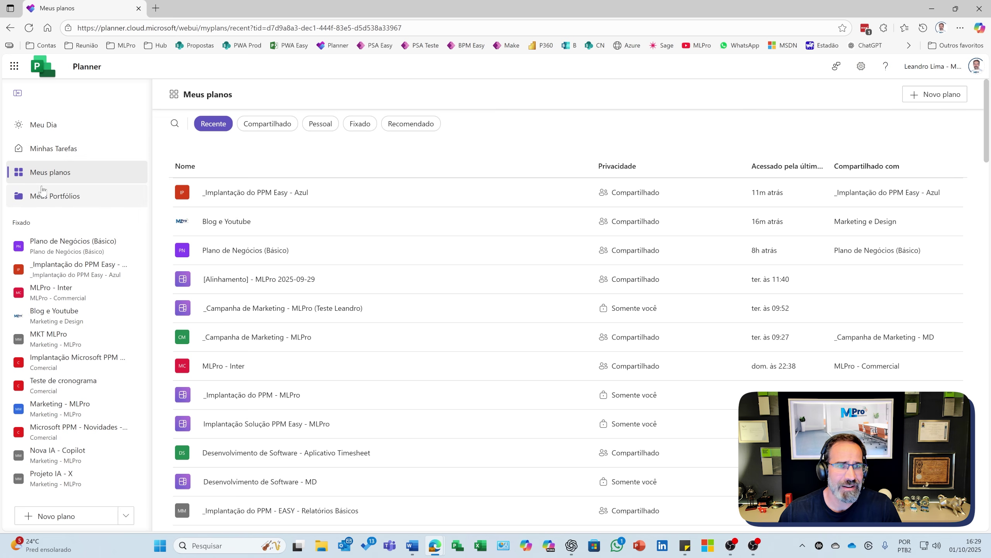
left_click(65, 197)
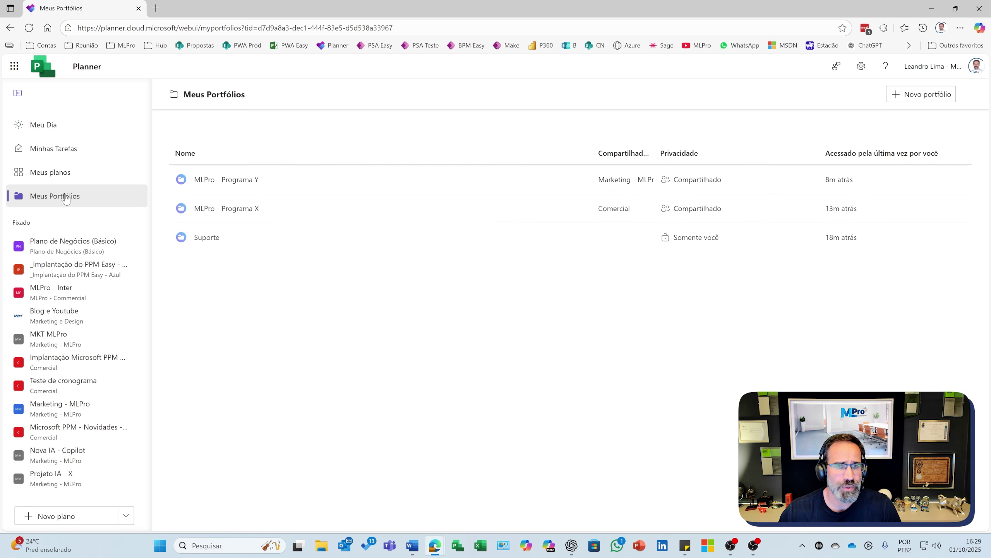
Check the new-portfolio form, close it without creating anything, and open the MLPro - Programa Y portfolio.
left_click(920, 100)
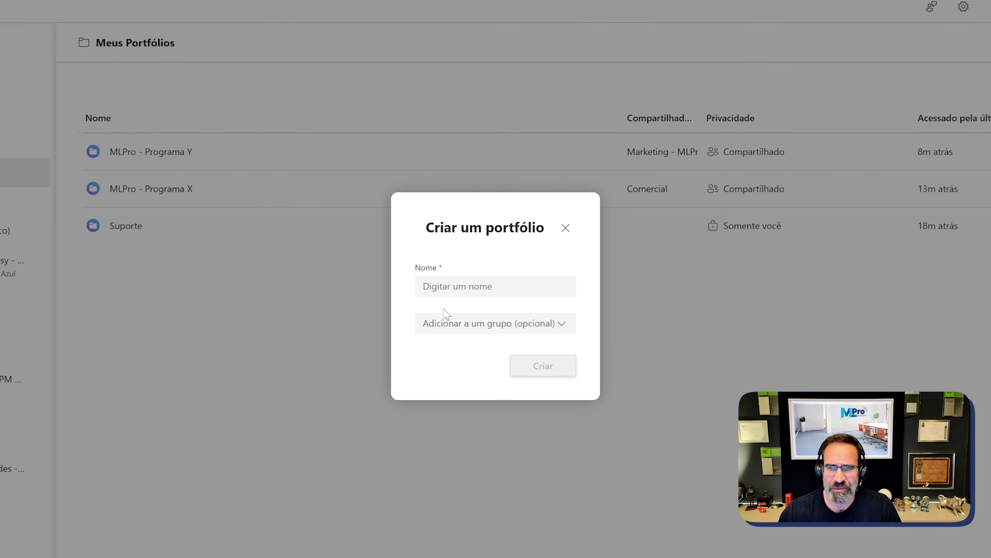
left_click(566, 227)
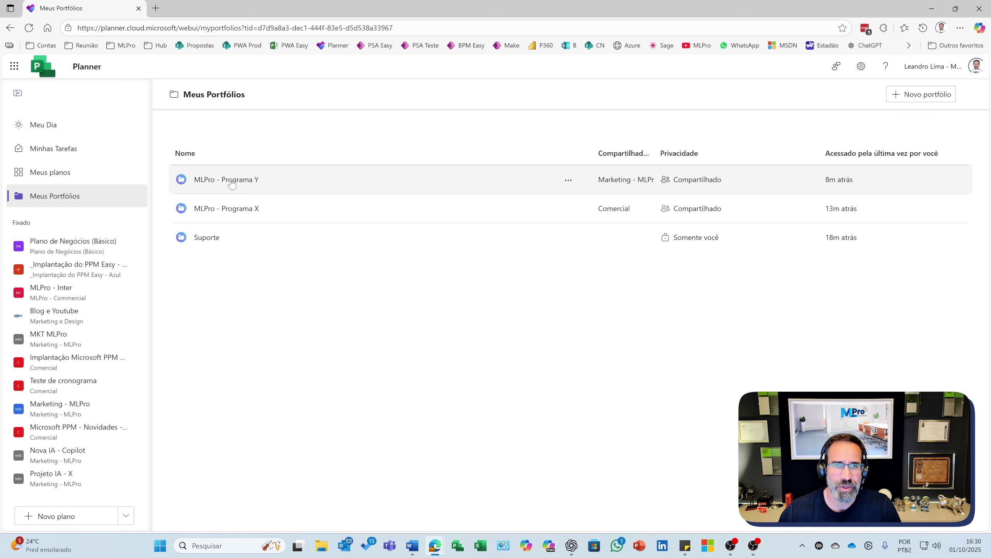
left_click(232, 181)
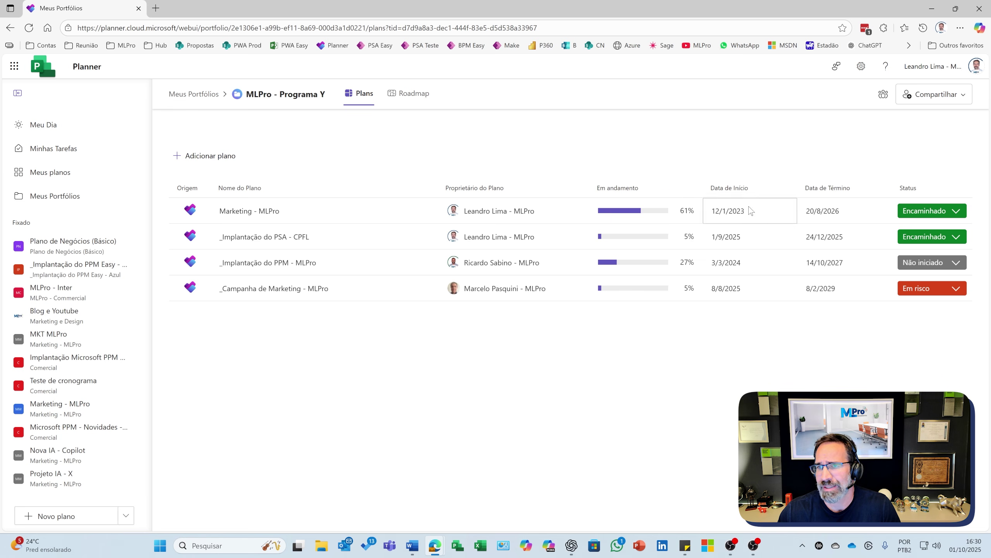
Try the Fechado status on the Marketing - MLPro plan and set it back to Encaminhado.
left_click(950, 212)
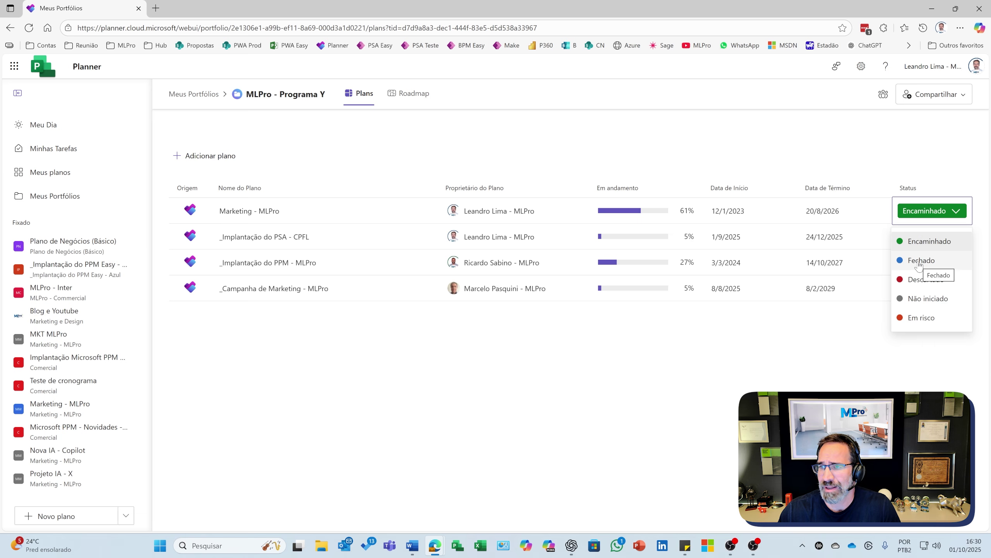
left_click(920, 261)
left_click(927, 213)
left_click(918, 241)
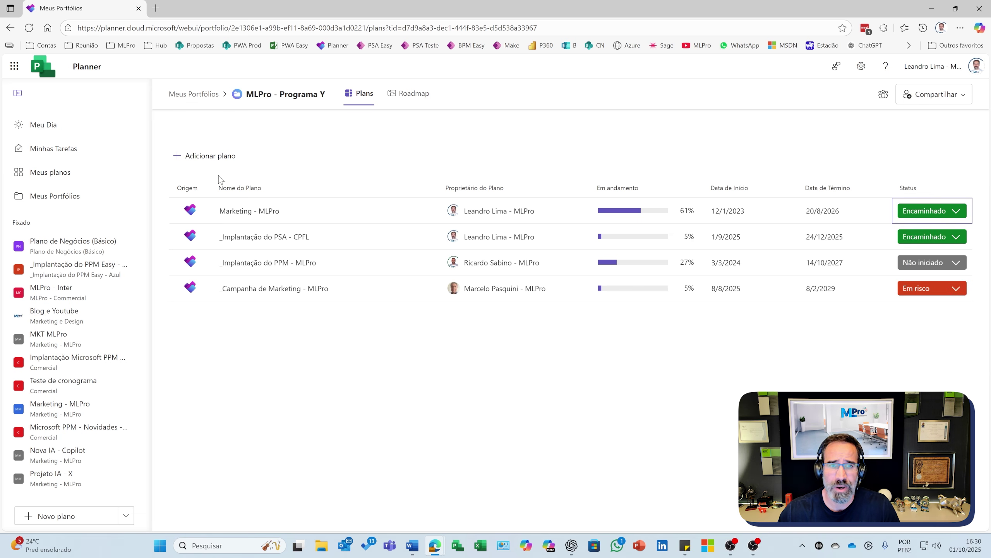
Add the plan _Implantação do PPM Easy - Azul to the MLPro - Programa Y portfolio.
left_click(211, 156)
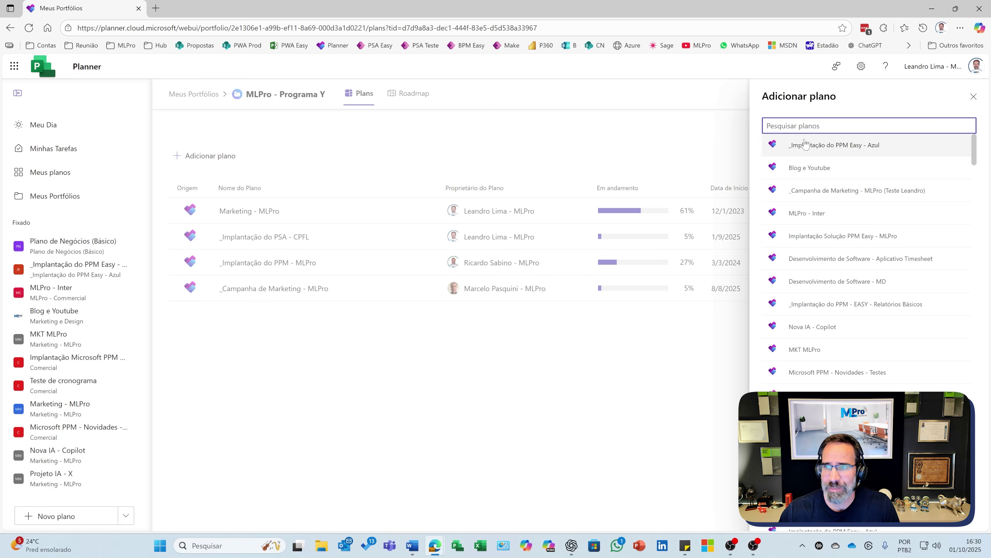
type("Roadmap no Planner: visão executiva em 2 minutos")
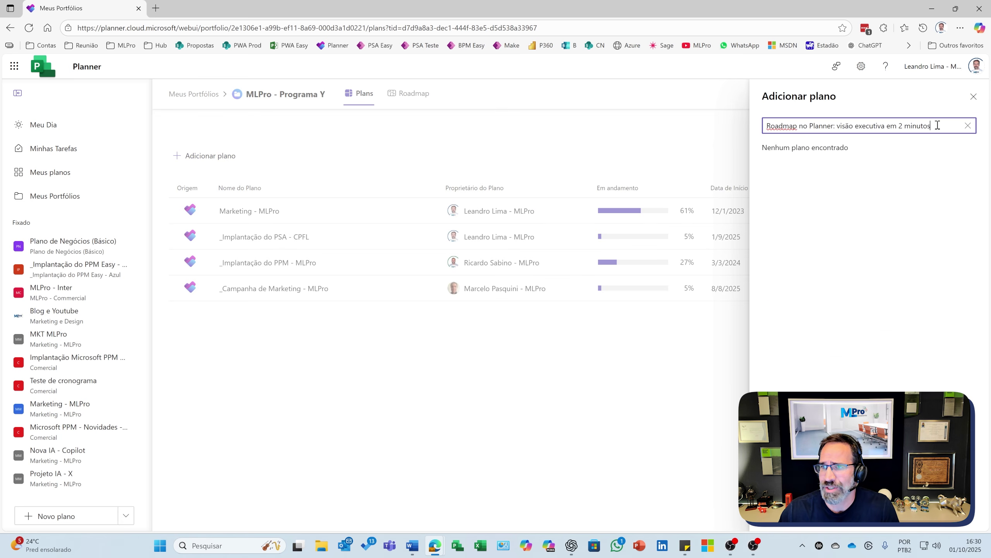
key("ctrl+a")
key("BackSpace")
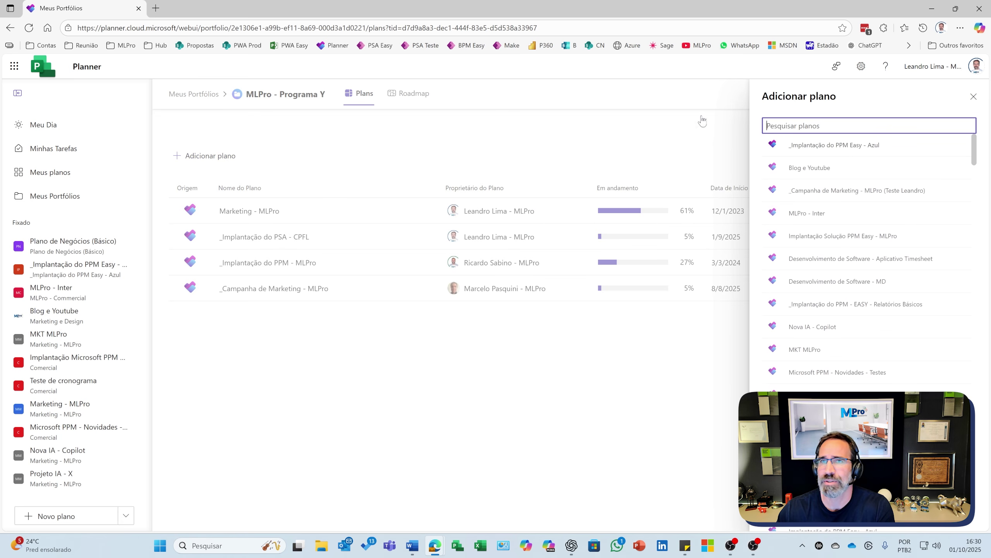
key("alt+Tab")
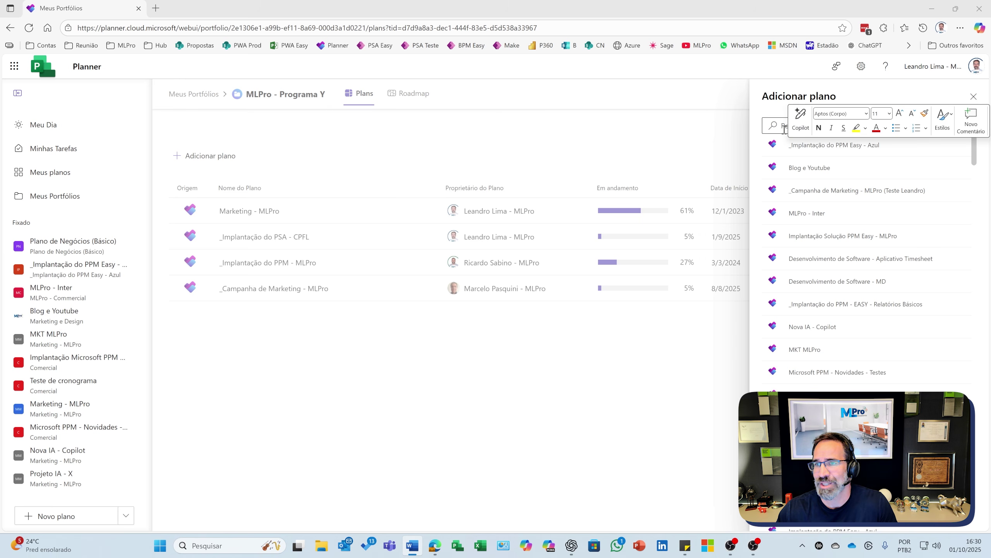
key("alt+Tab")
type("_Implantação do PPM Easy - Azul")
left_click(813, 151)
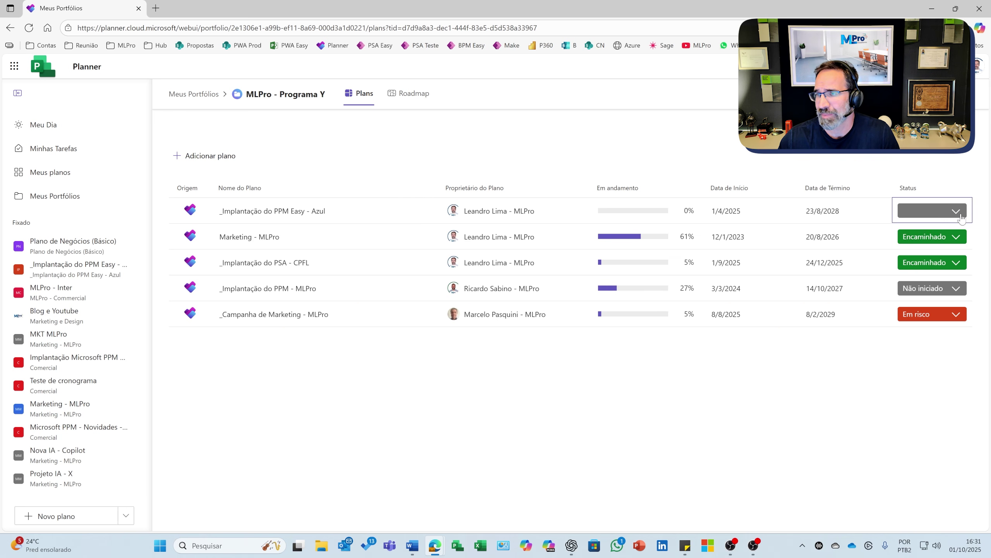
Set the status of _Implantação do PPM Easy - Azul to Encaminhado and change it to Não iniciado.
left_click(935, 213)
left_click(928, 240)
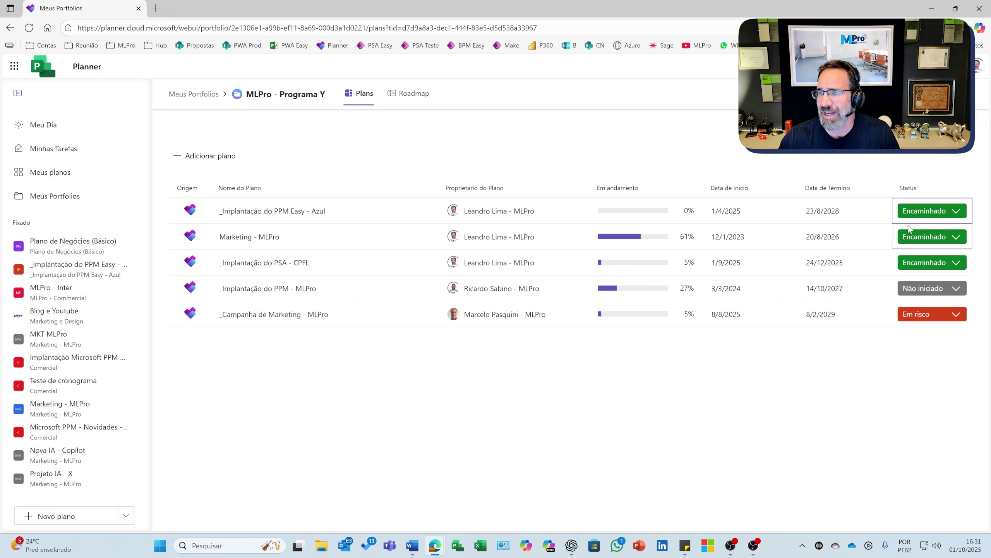
left_click(922, 217)
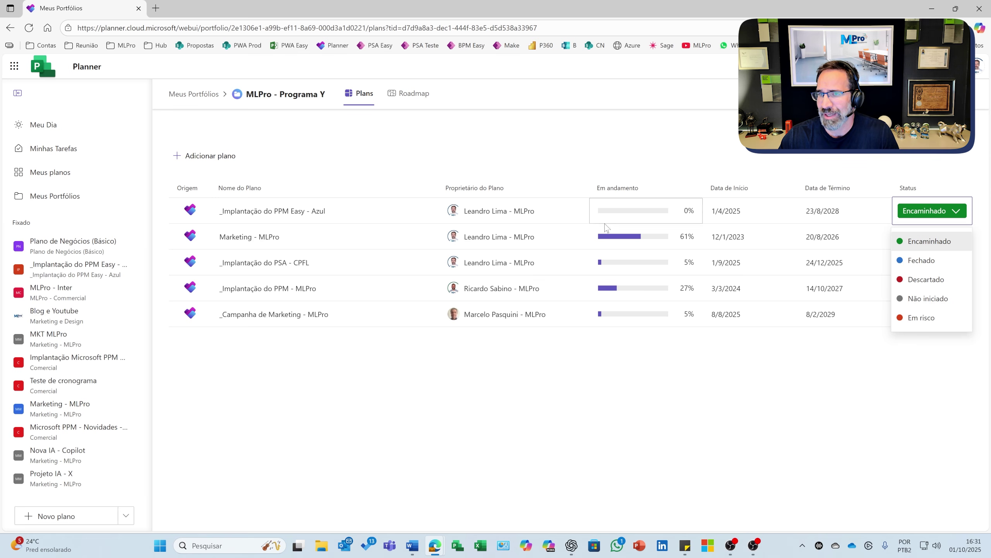
left_click(898, 299)
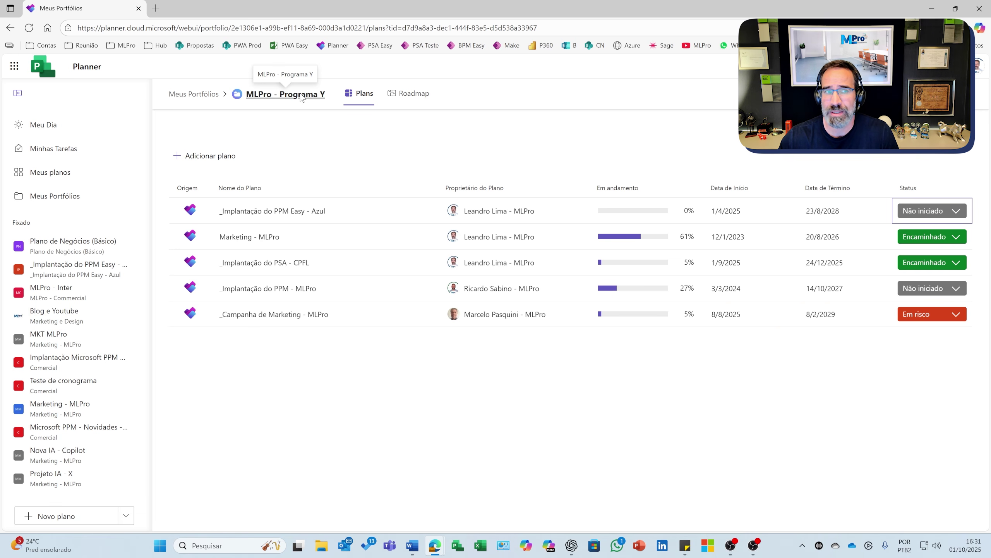
Open the portfolio's roadmap and bring the timeline from 2024 to January 2029 into view.
left_click(416, 96)
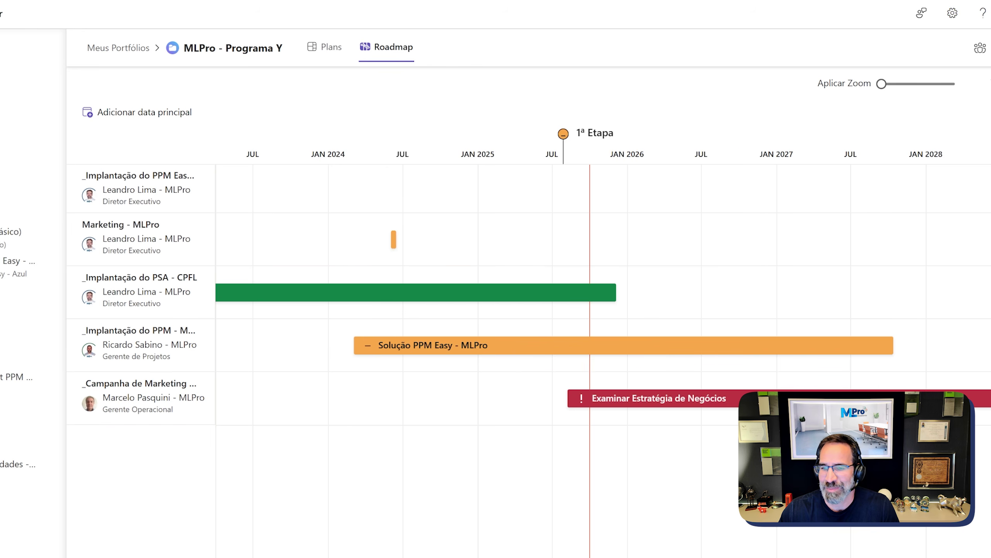
scroll(601, 312, "right", 3)
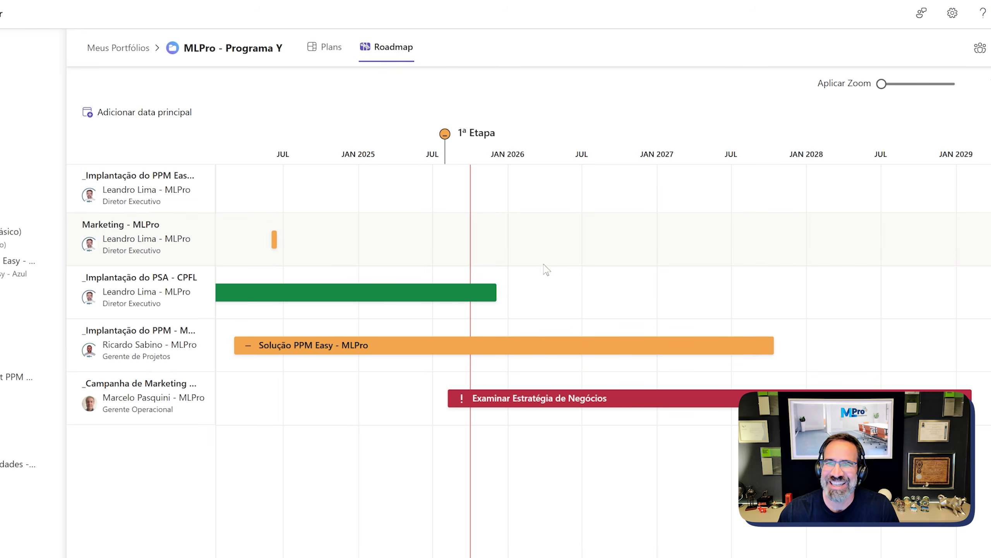
mouse_move(883, 83)
left_mouse_down()
mouse_move(909, 87)
mouse_move(882, 85)
left_mouse_up()
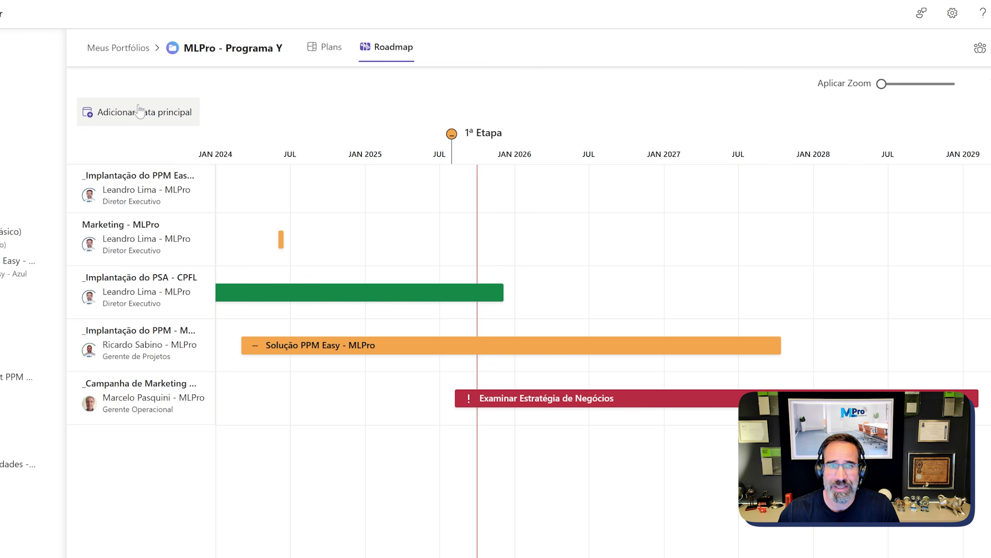
Start a new key date on the roadmap named 2ª Etapa with the completion date 01/01/2027.
left_click(183, 113)
type("2ª")
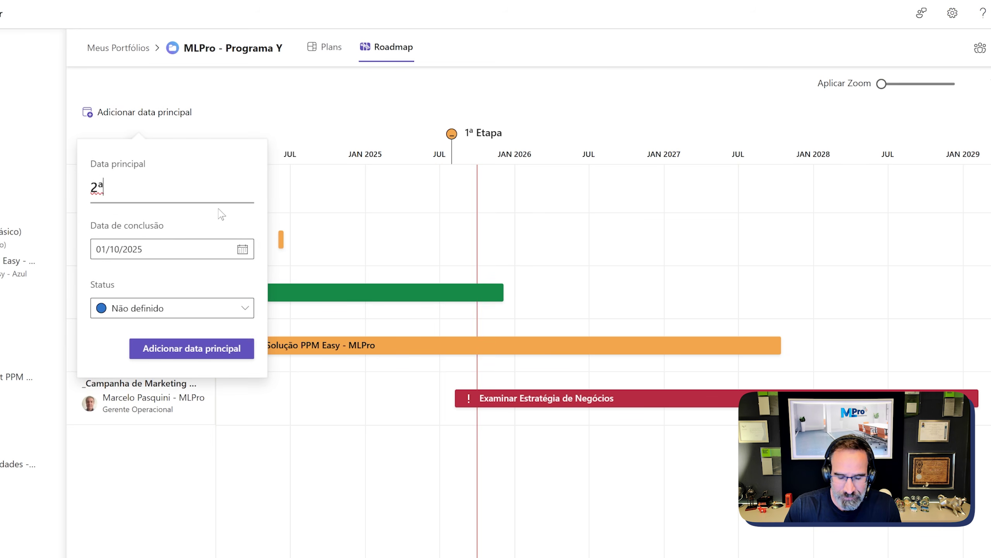
type(" Etapa")
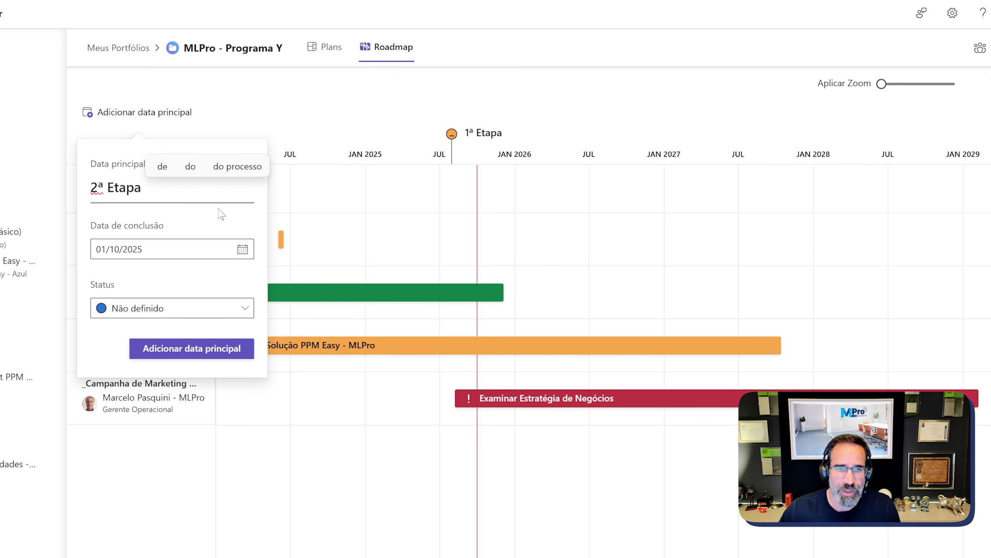
left_click(162, 249)
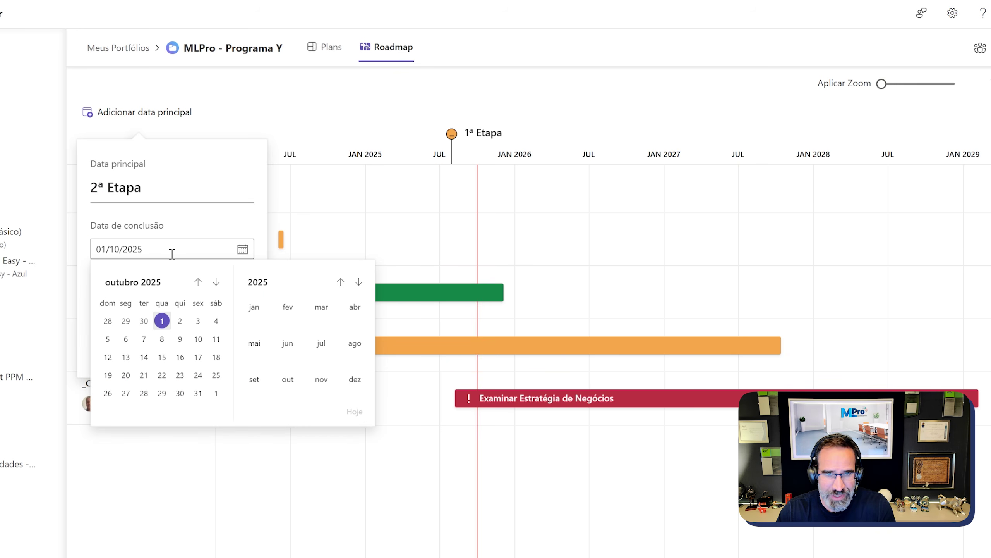
left_click(171, 253)
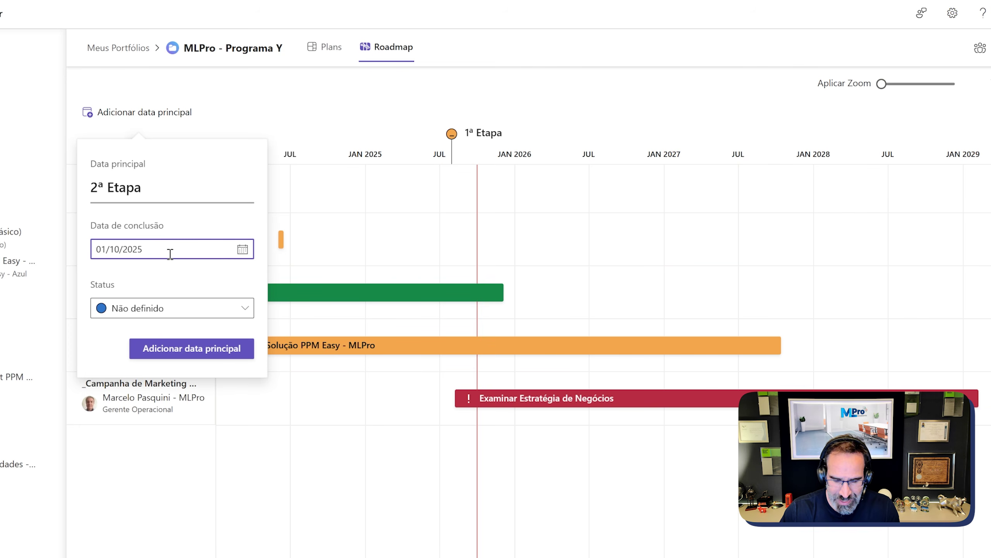
left_click(128, 253)
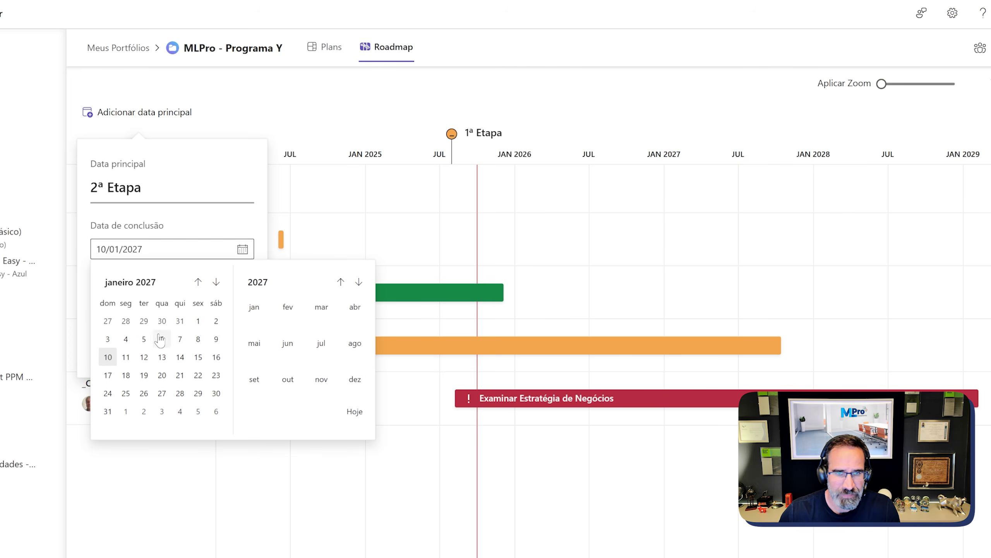
left_click(200, 324)
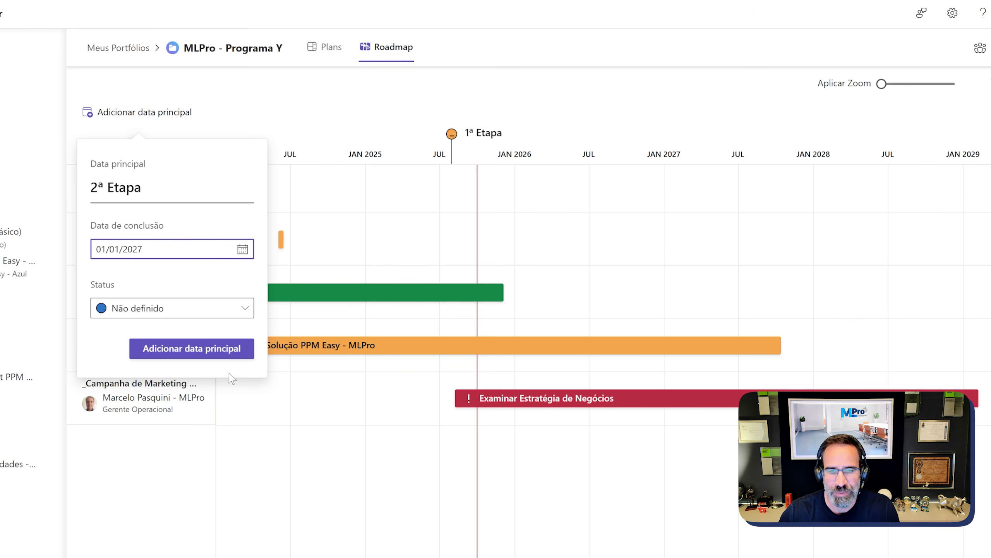
Give the 2ª Etapa key date the status No prazo and add it to the roadmap.
left_click(184, 310)
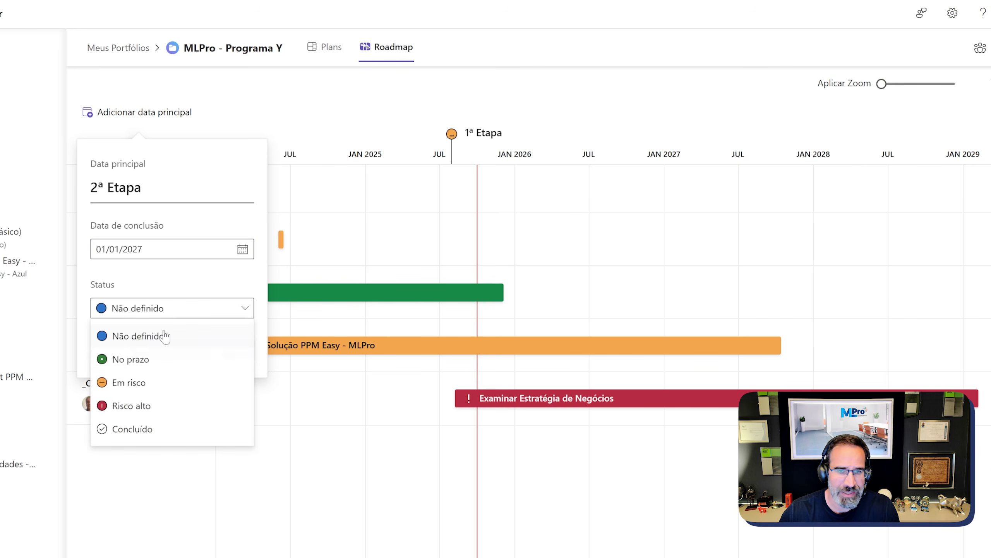
left_click(132, 359)
left_click(206, 347)
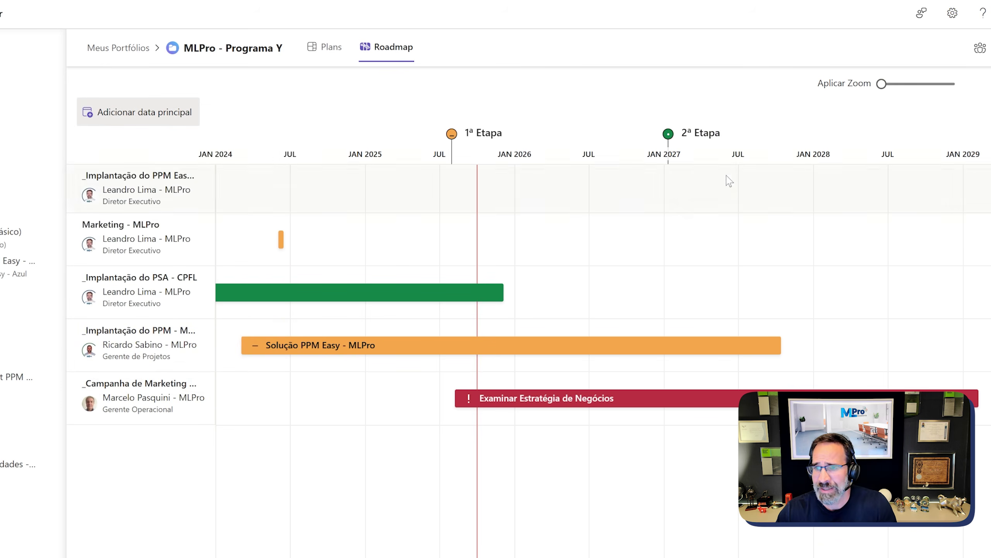
Start another key date on the roadmap named Fim with the status Risco alto.
left_click(116, 113)
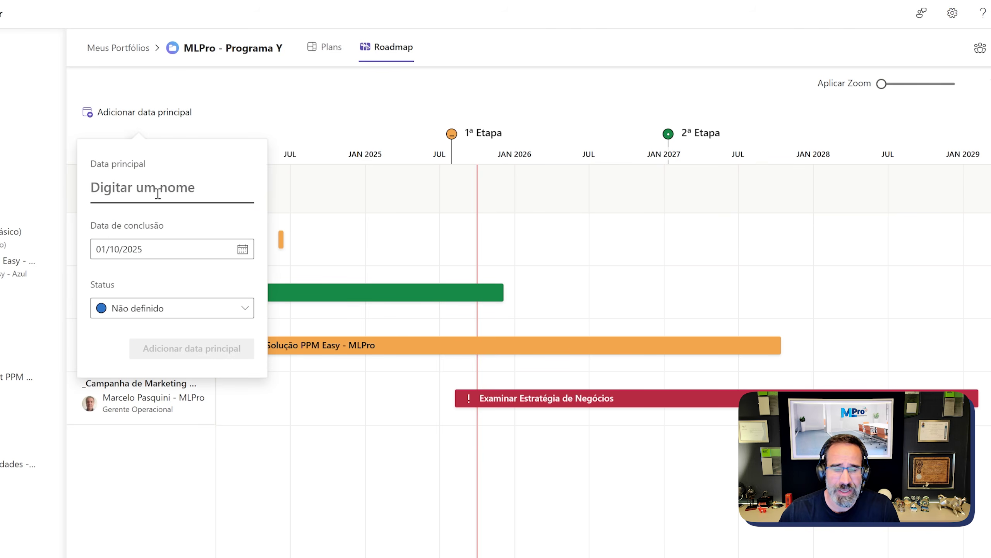
type("Ent")
key("BackSpace")
key("BackSpace")
key("BackSpace")
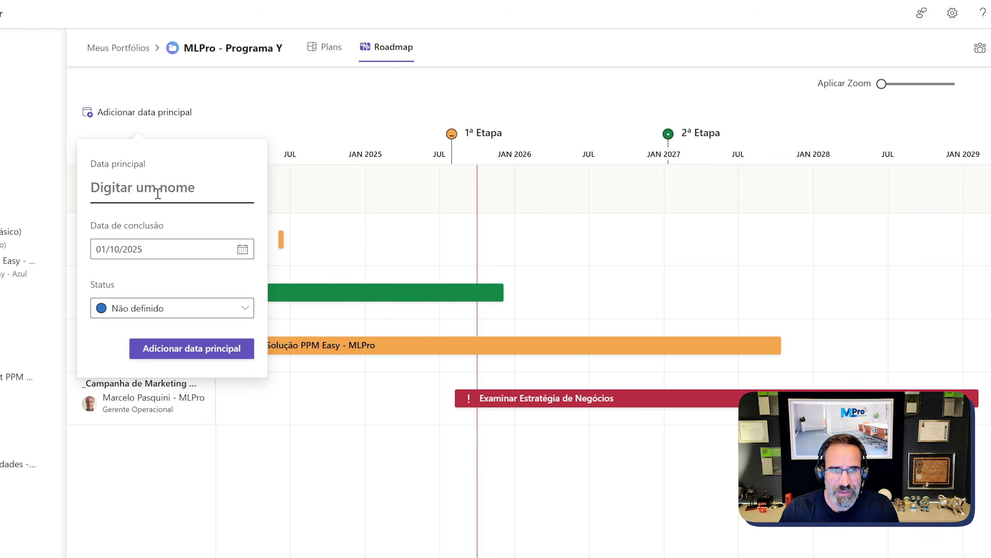
type("Fim")
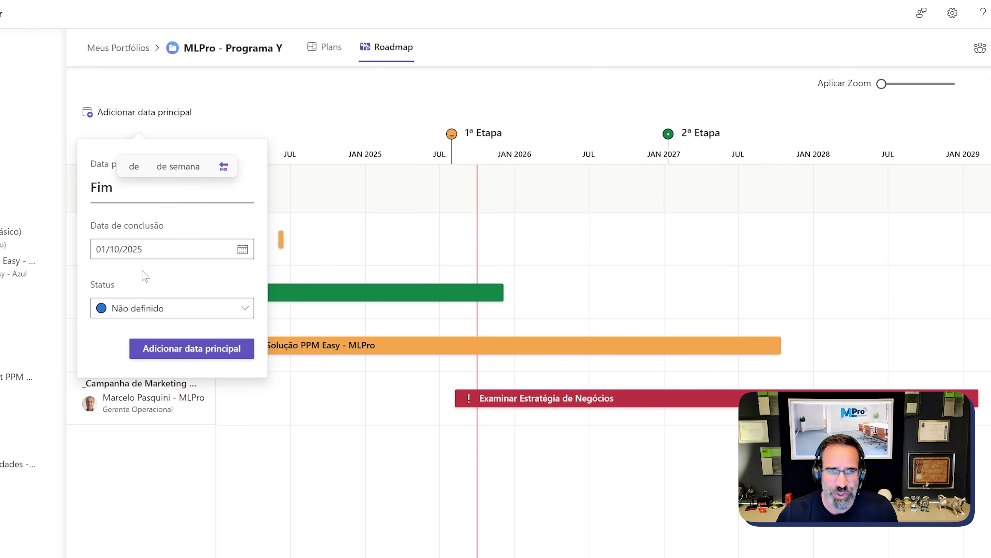
left_click(172, 313)
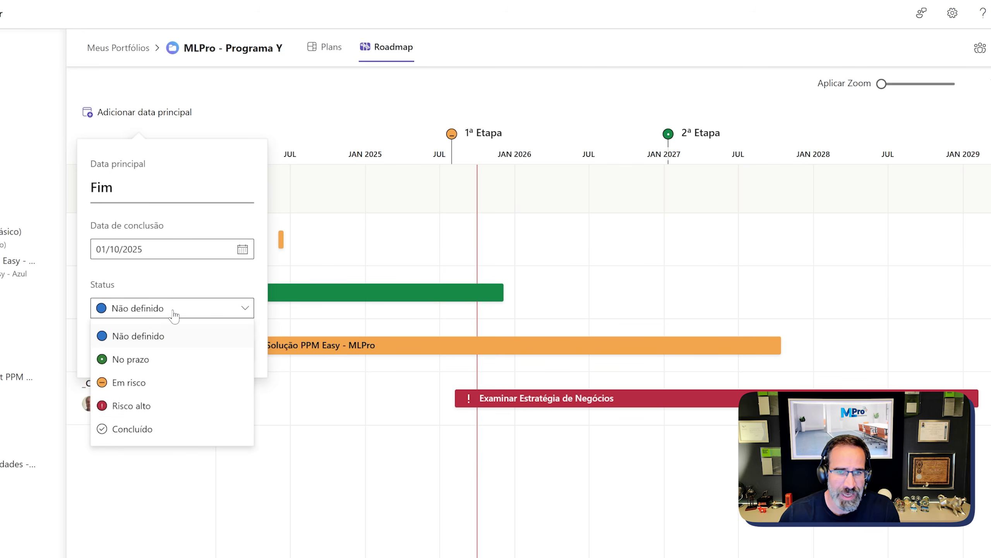
left_click(138, 406)
Set the Fim key date's completion date to 01/01/2029 and add it to the roadmap.
left_click(203, 250)
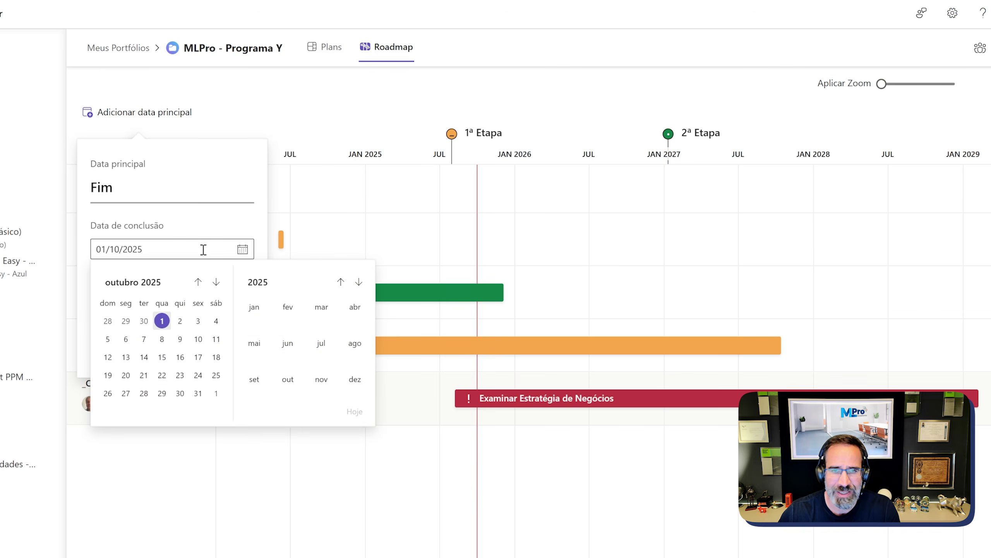
left_click(195, 248)
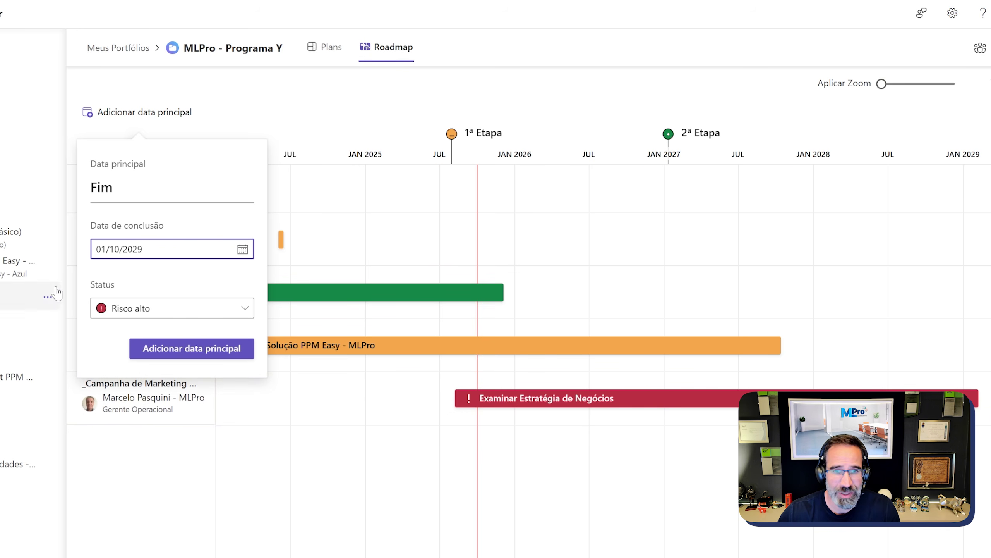
left_click(112, 250)
left_click(112, 249)
left_click(113, 252)
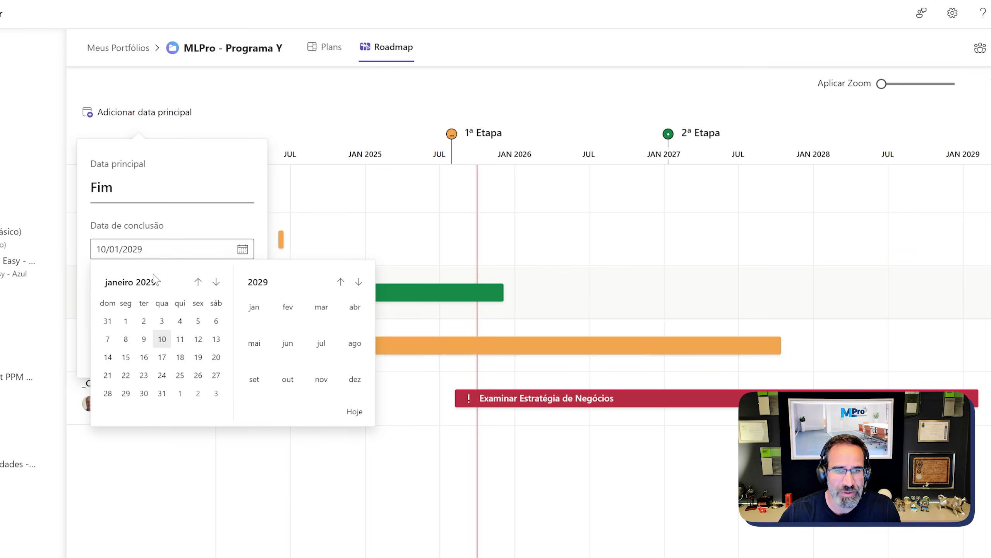
left_click(126, 321)
left_click(183, 345)
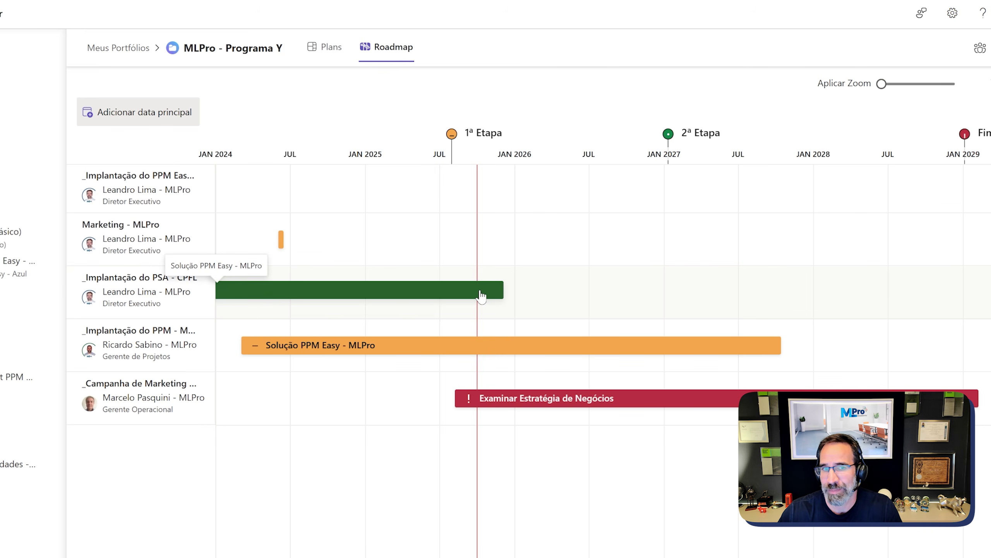
Open the line item selection for the _Implantação do PPM Easy - Azul plan and collapse its Gerenciamento do Projeto group.
left_click(156, 187)
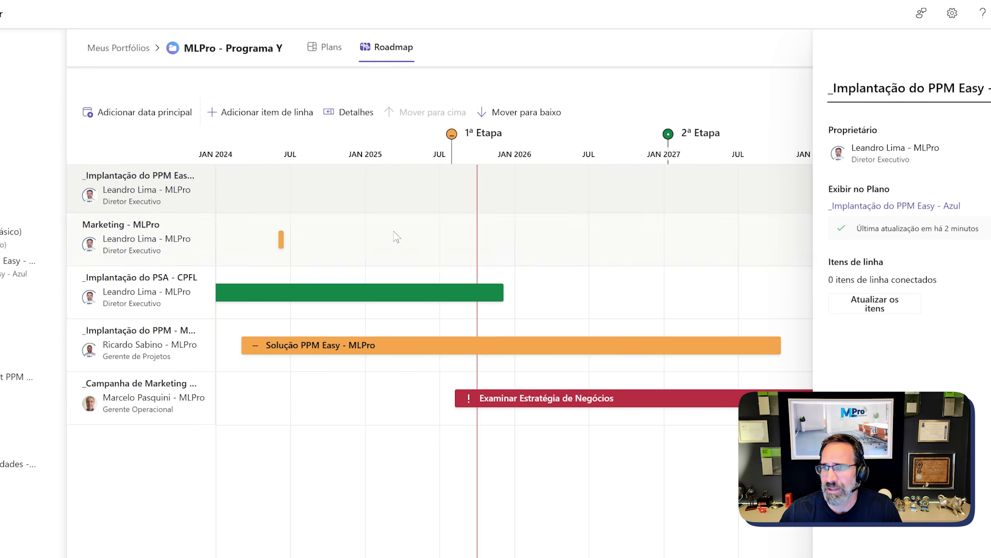
left_click(845, 301)
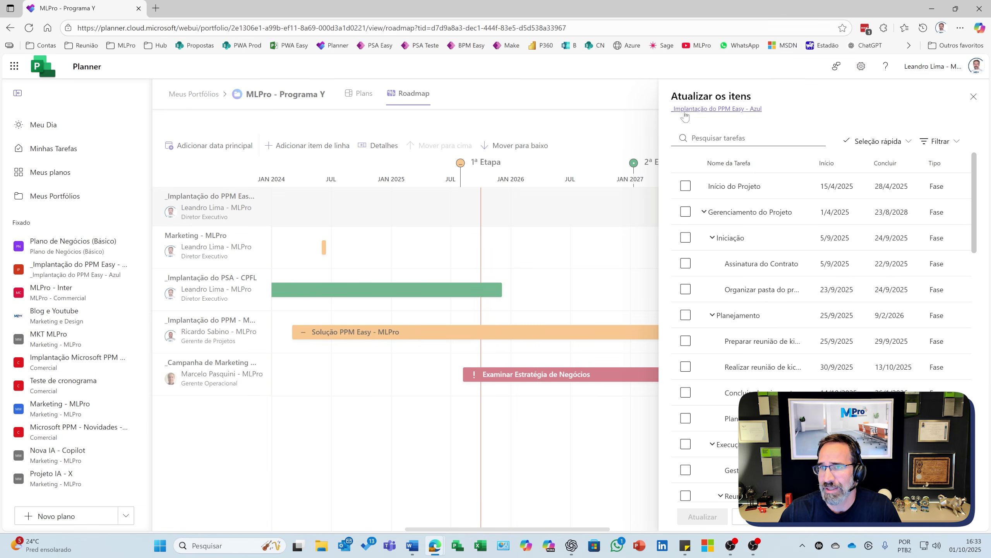
left_click(974, 97)
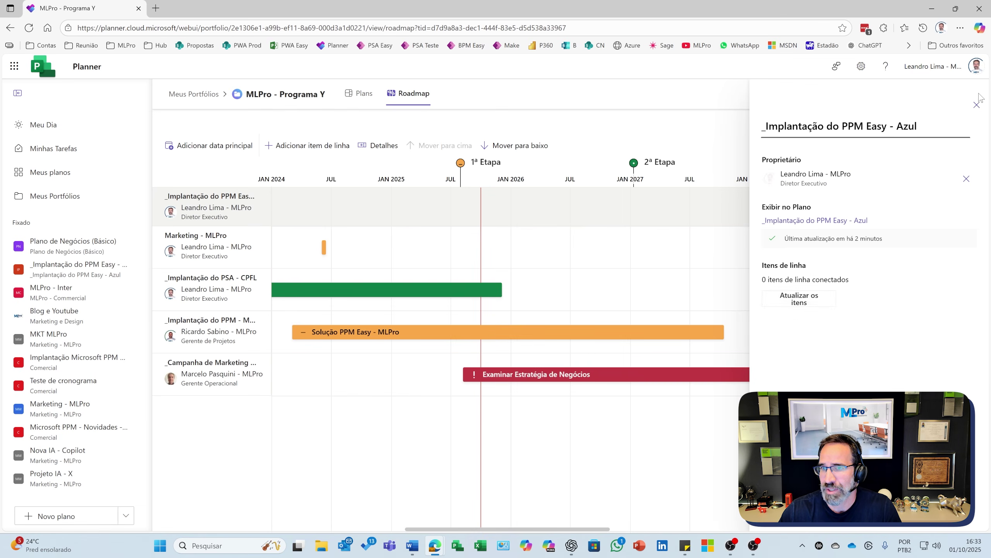
left_click(799, 299)
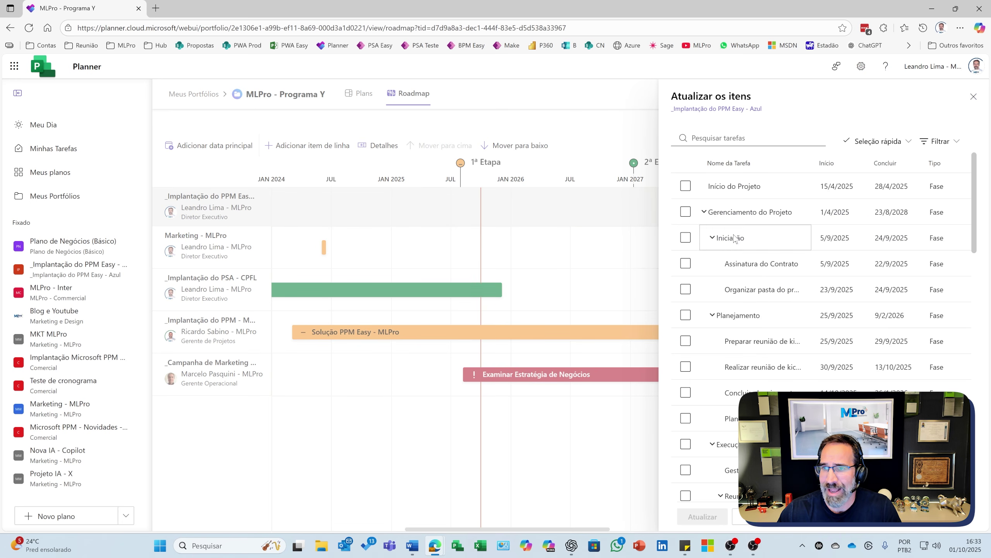
left_click(704, 211)
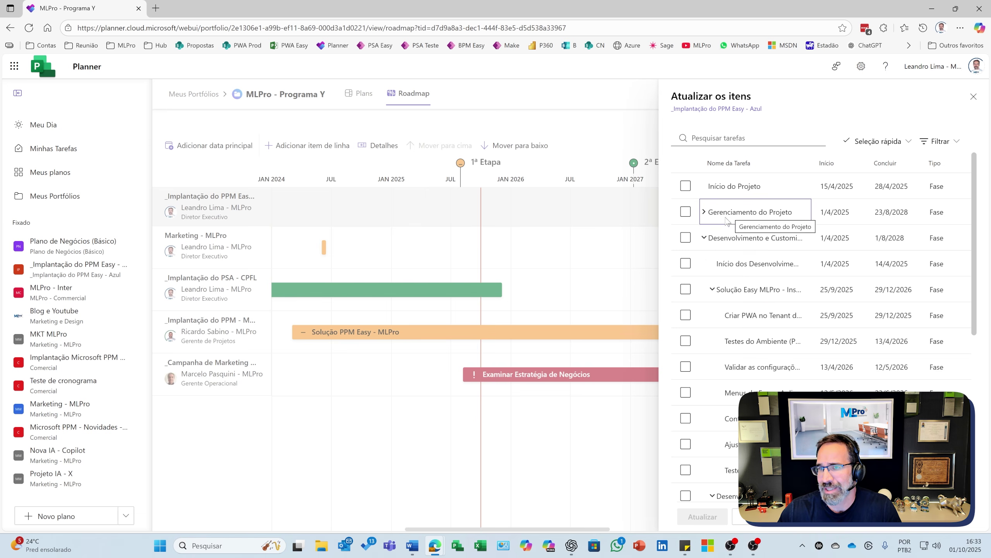
left_click(687, 238)
left_click(686, 237)
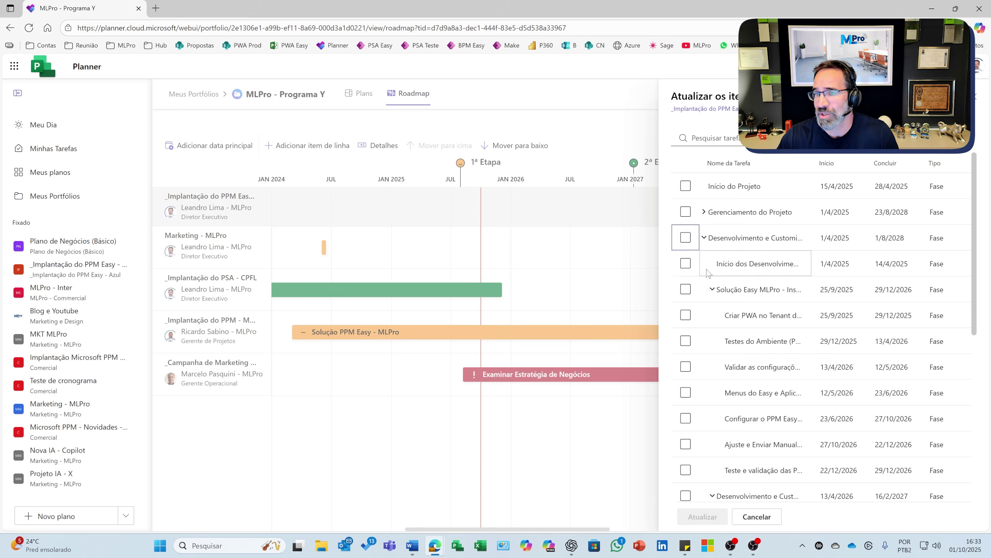
Add the Solução Easy MLPro phase and the two nested Desenvolvimento e Customização phases as the plan's roadmap line items.
left_click(685, 289)
left_click(712, 289)
left_click(712, 315)
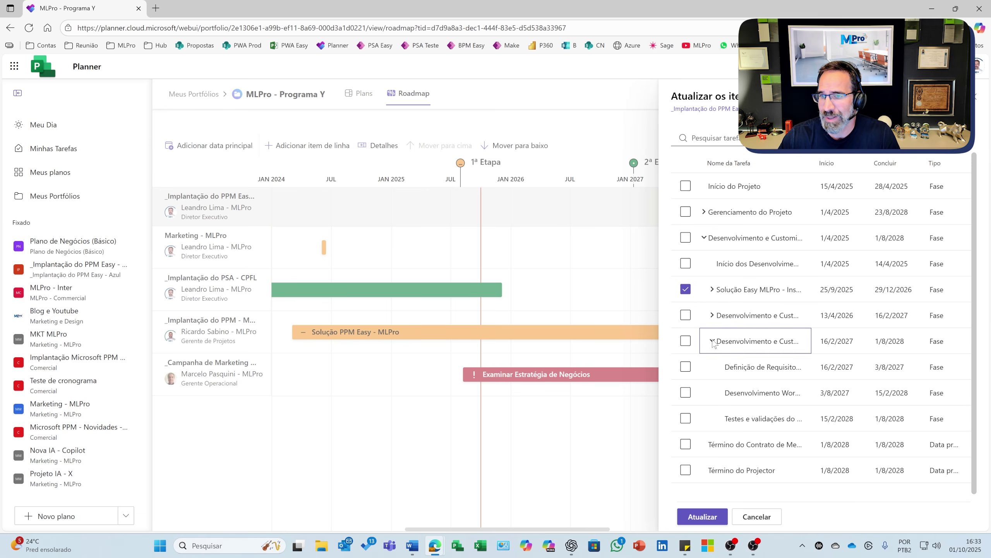
left_click(686, 315)
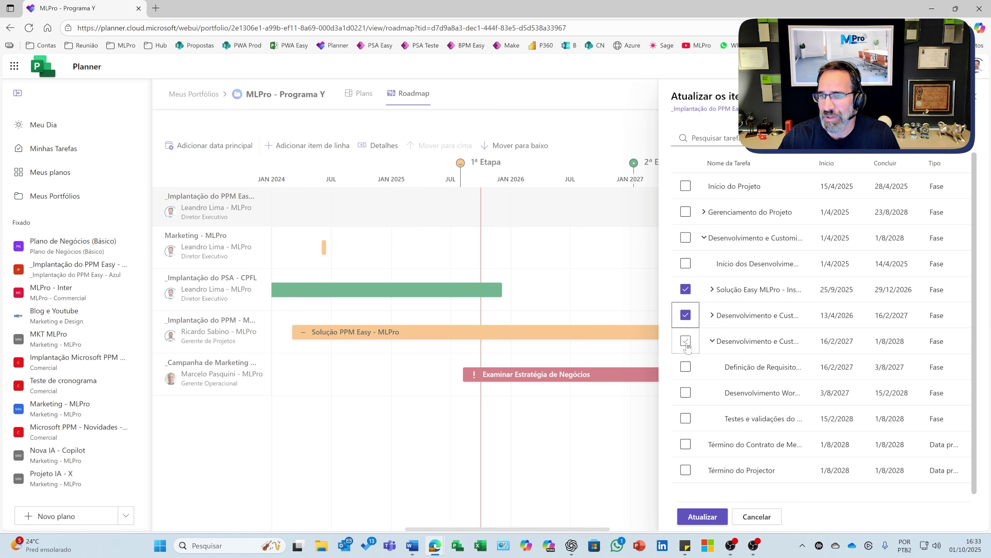
left_click(712, 341)
left_click(686, 341)
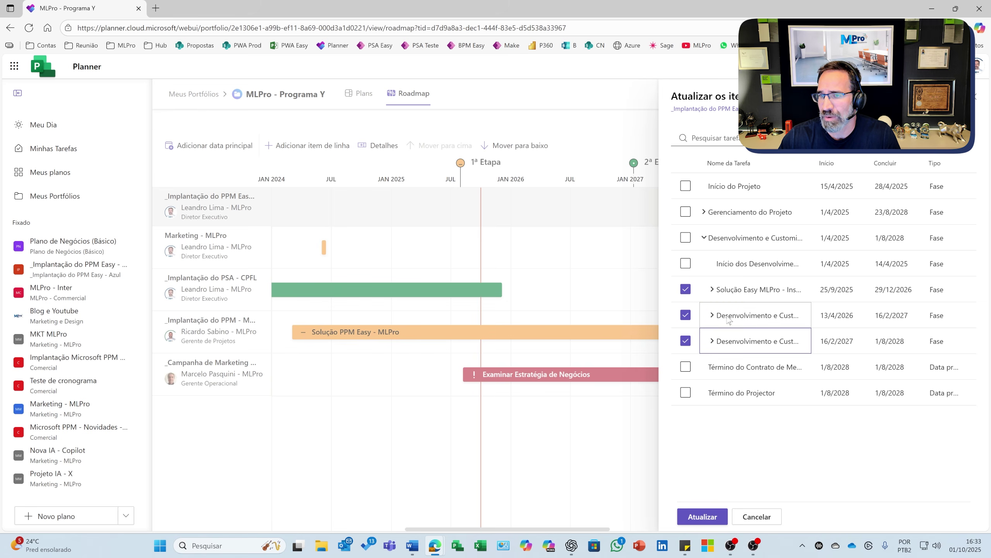
left_click(702, 516)
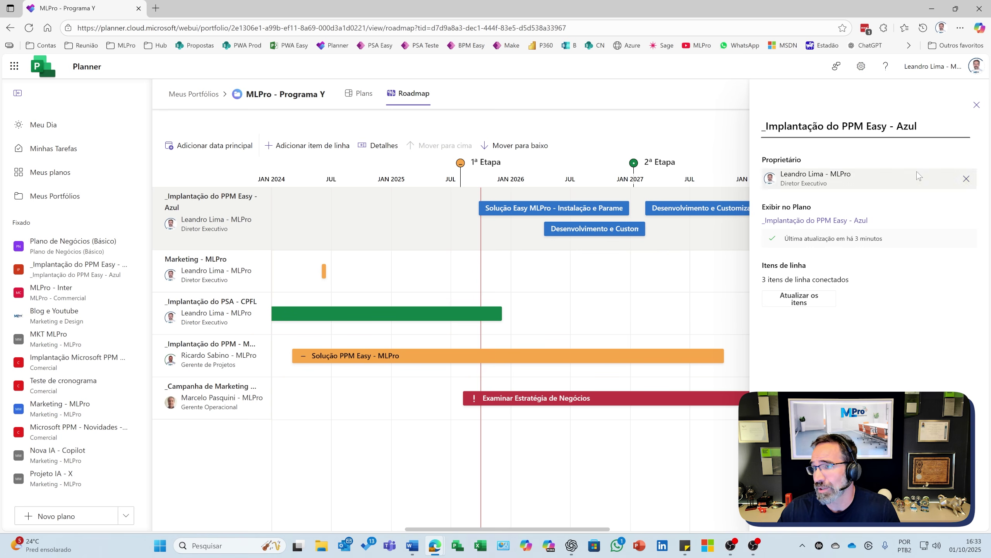
left_click(977, 104)
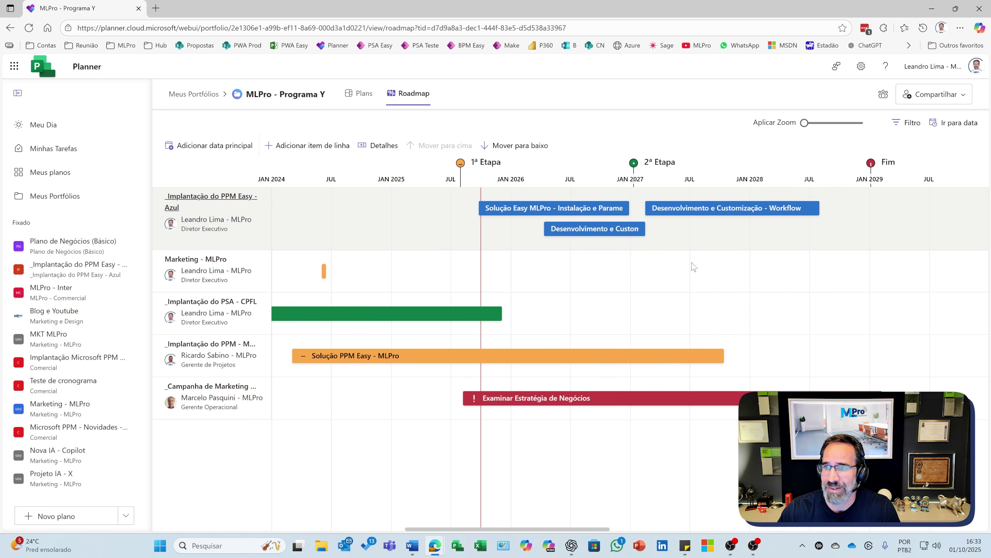
Set the status of all three phases in the _Implantação do PPM Easy - Azul roadmap row to No prazo.
left_click(550, 208)
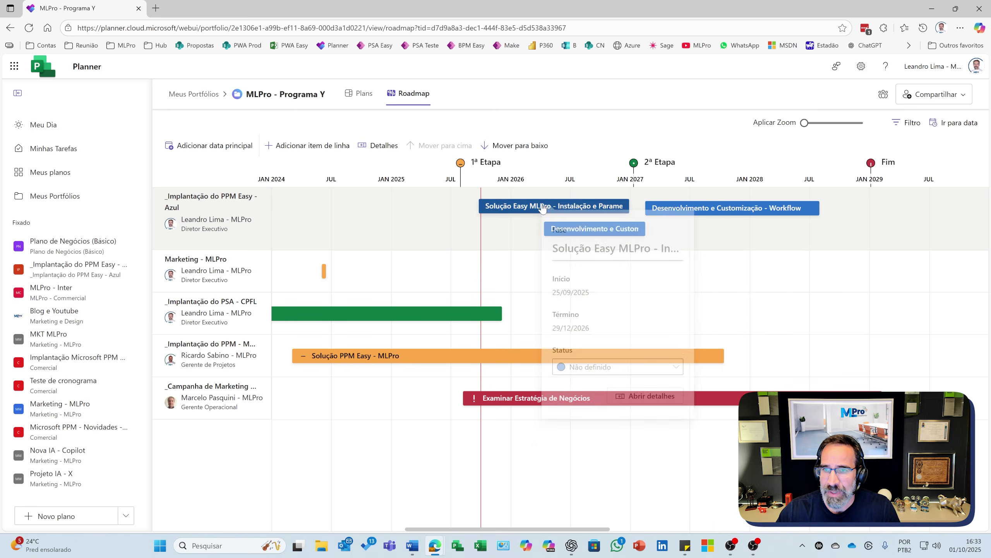
left_click(608, 376)
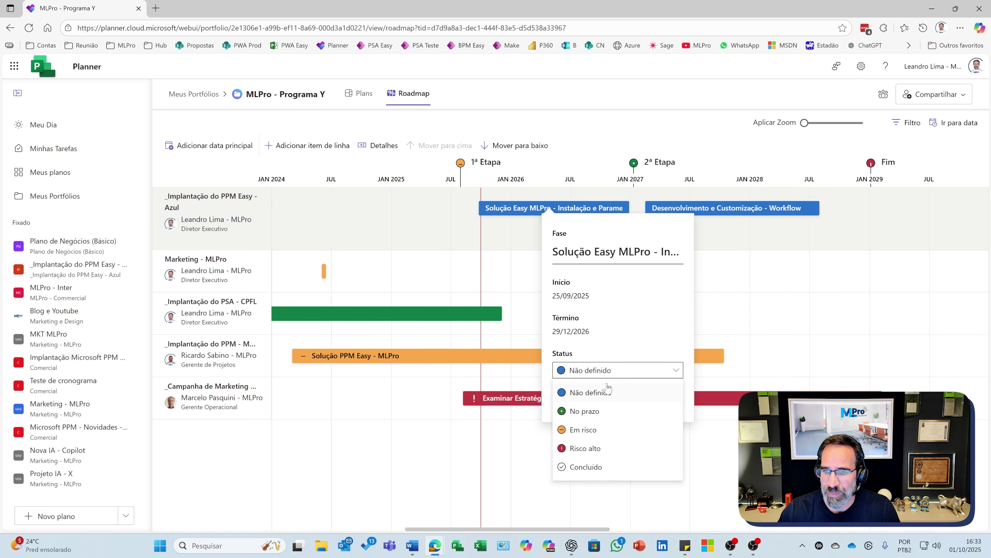
left_click(586, 411)
left_click(595, 228)
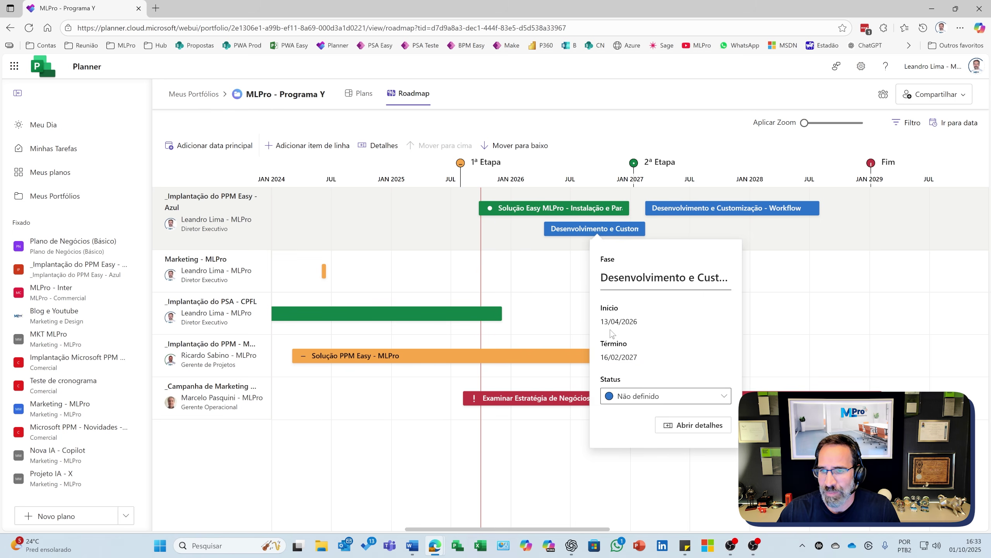
left_click(663, 395)
left_click(624, 416)
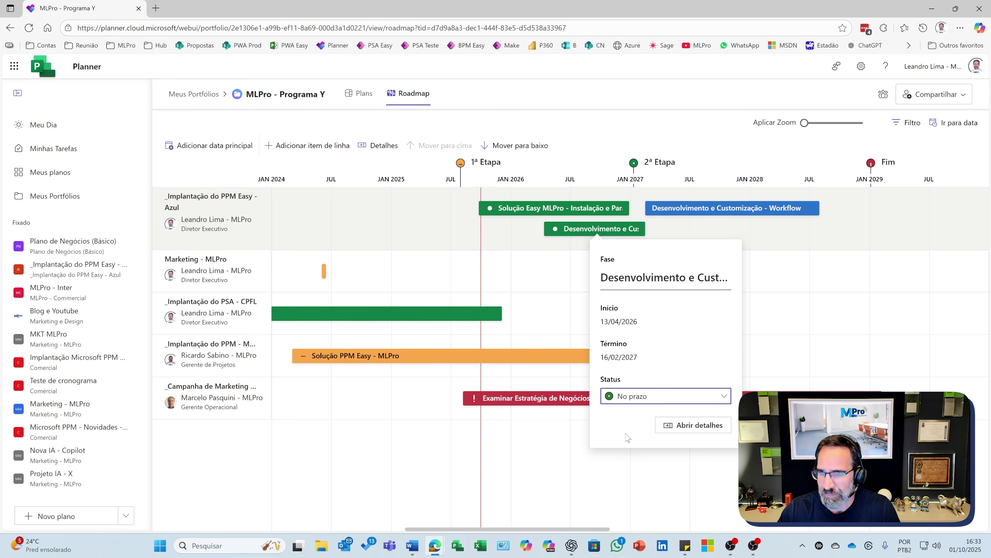
left_click(702, 212)
left_click(738, 368)
left_click(735, 413)
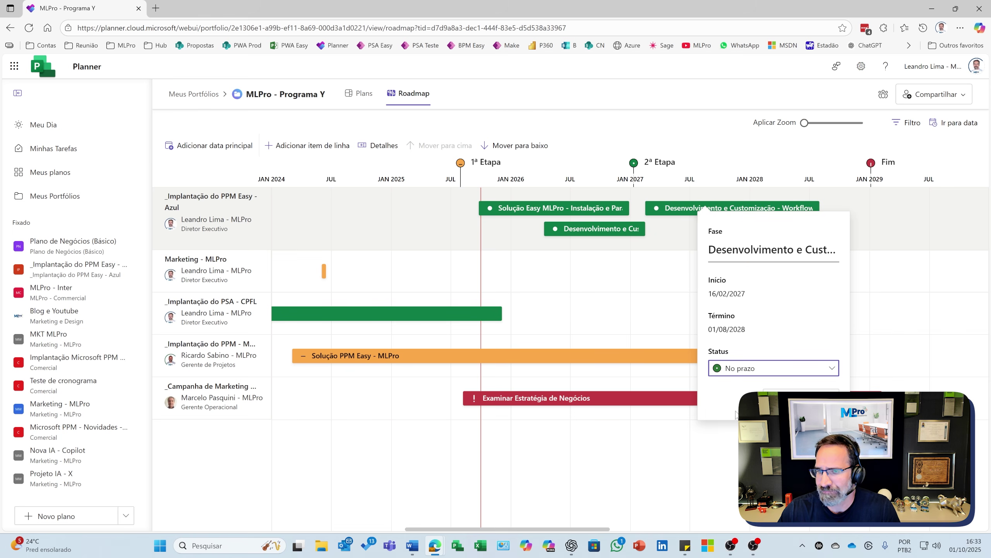
Set the status of the phase in the Marketing - MLPro roadmap row to Concluído.
left_click(324, 271)
left_click(411, 439)
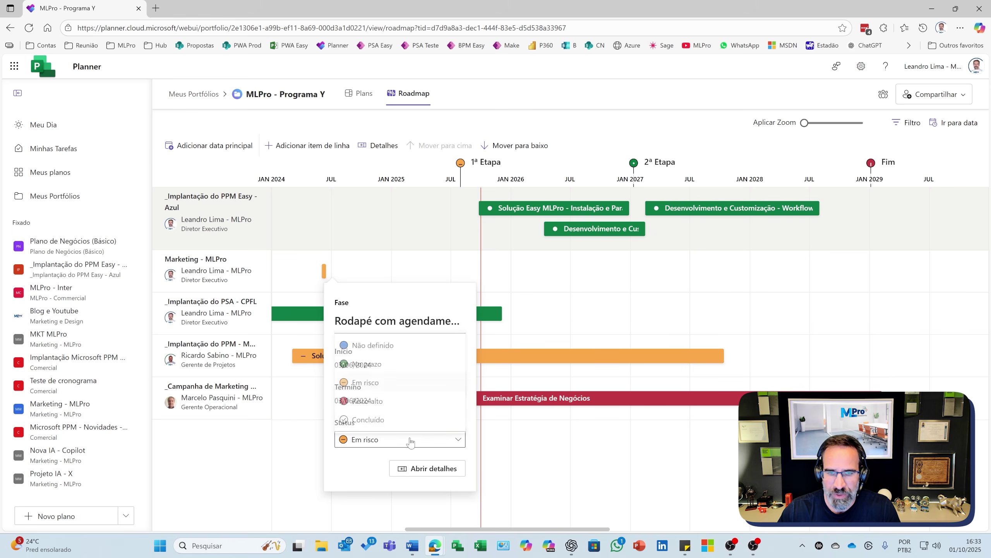
left_click(343, 419)
left_click(299, 276)
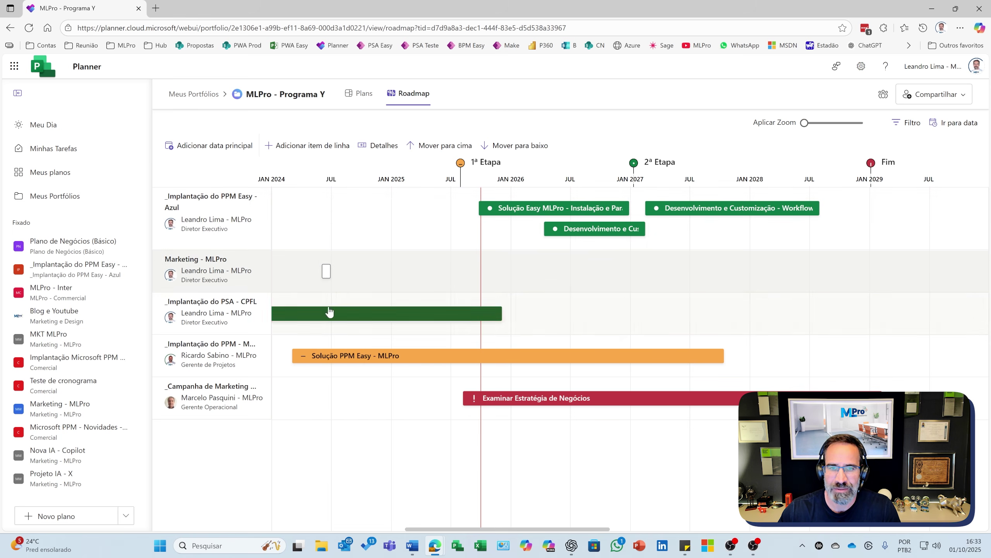
Set the _Implantação do PSA - CPFL phase's status to Em risco and the _Implantação do PPM - MLPro phase's status to No prazo.
left_click(392, 314)
left_click(436, 258)
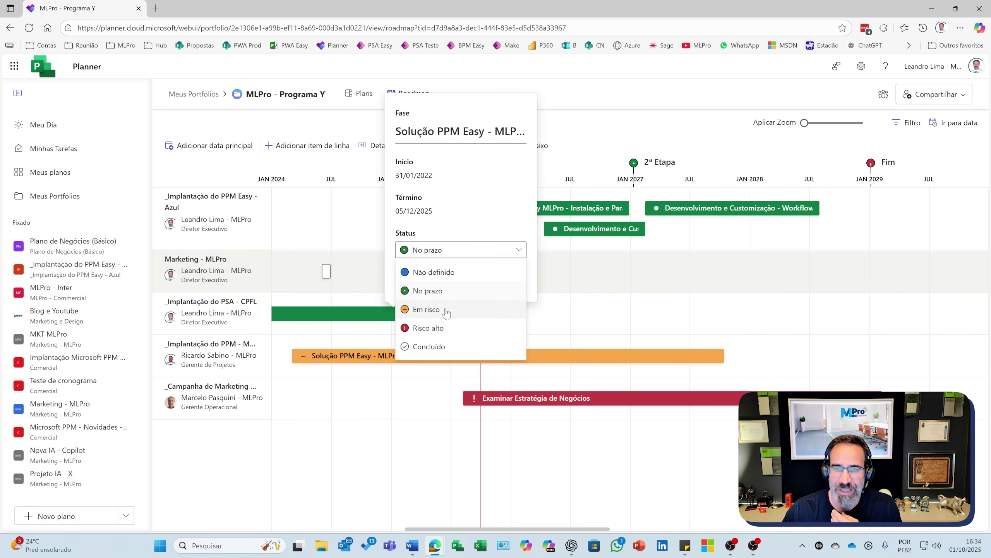
left_click(445, 310)
left_click(402, 359)
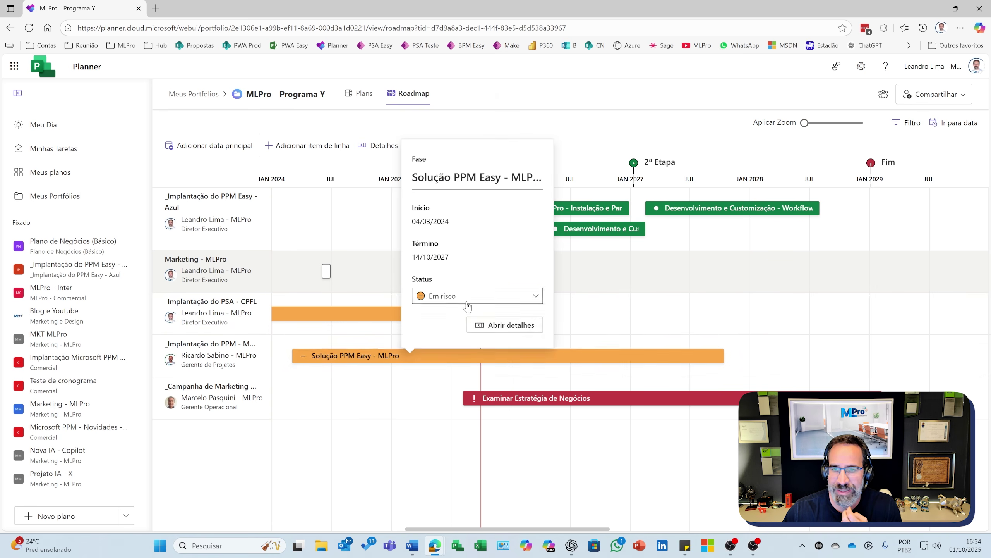
left_click(477, 296)
left_click(445, 336)
left_click(567, 381)
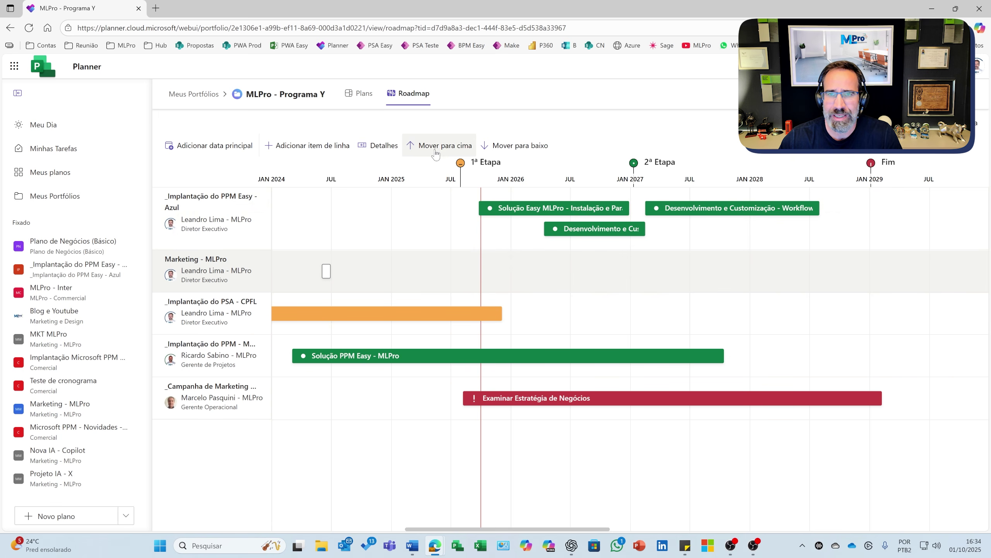
Move the Marketing - MLPro plan up one place on the roadmap and back down again.
left_click(454, 148)
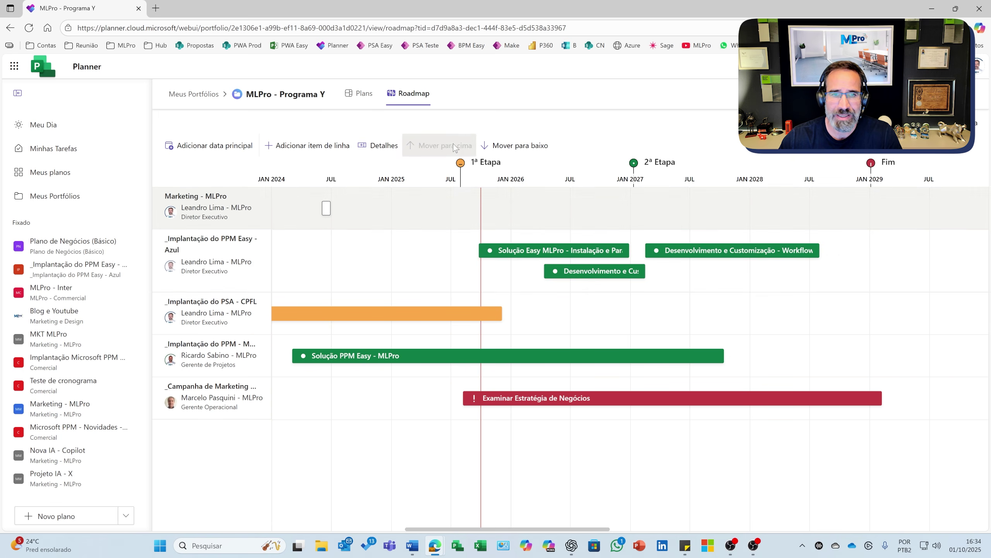
left_click(498, 146)
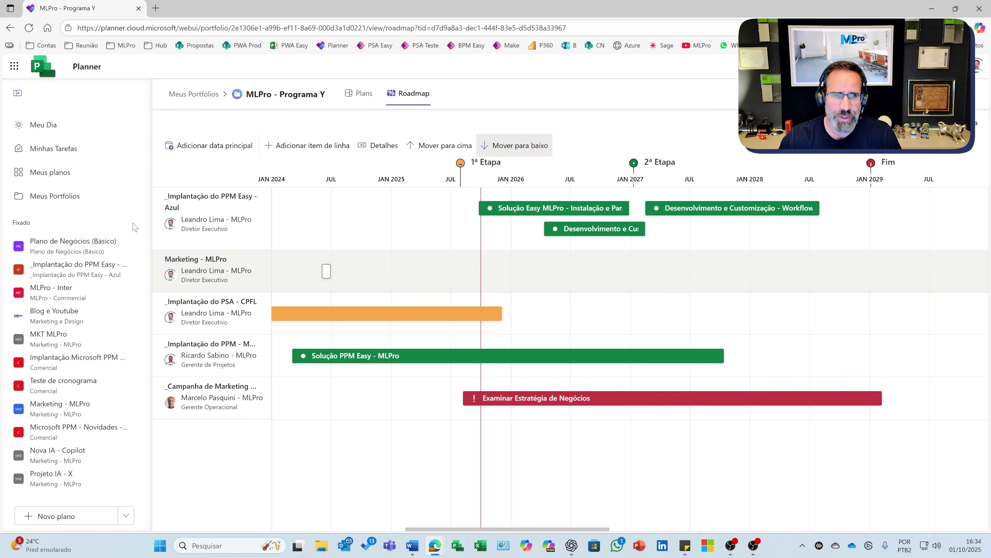
Return to the list of portfolios and switch to the PSA Easy app.
left_click(54, 195)
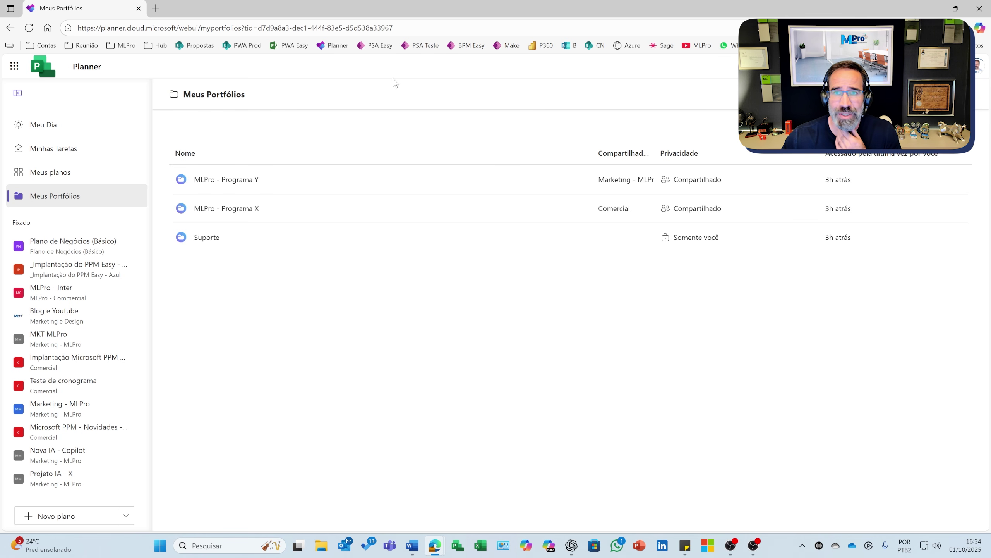
left_click(377, 47)
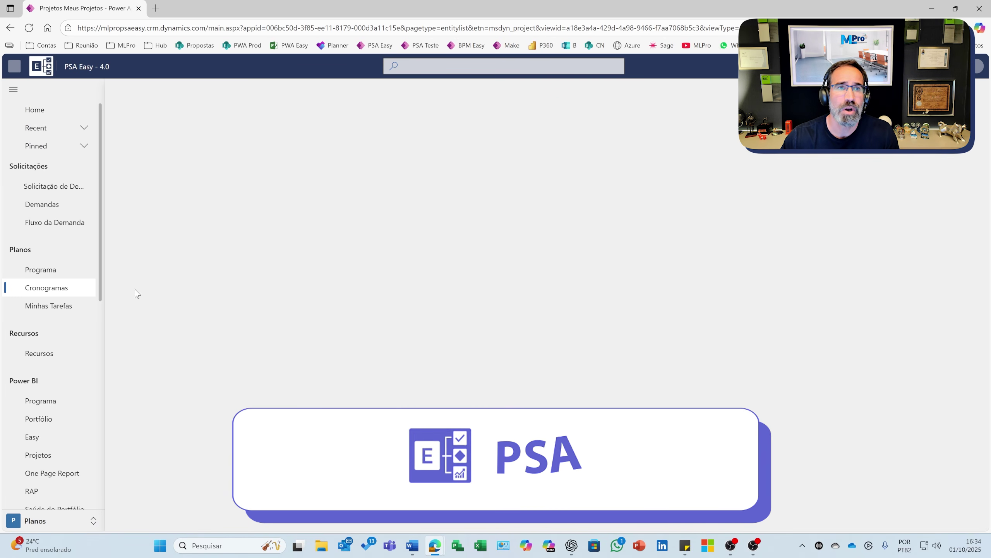
Open the _Campanha de Marketing - MLPro project's details from the Cronogramas list.
left_click(53, 277)
left_click(54, 285)
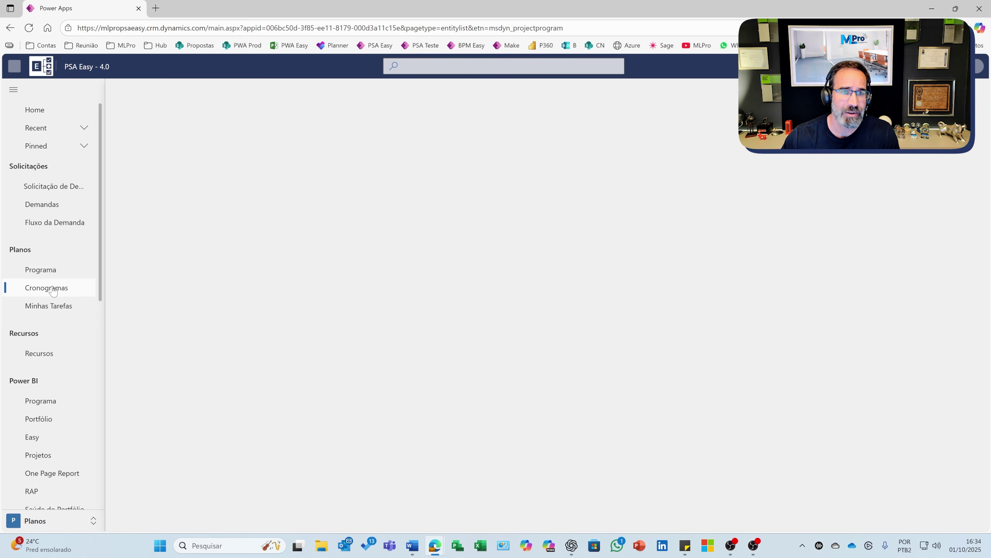
left_click(49, 302)
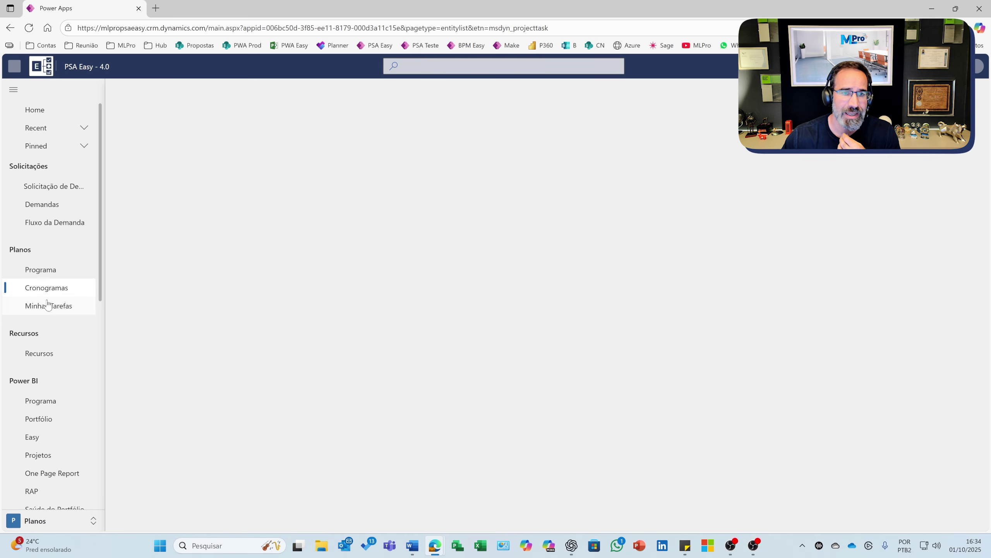
left_click(67, 291)
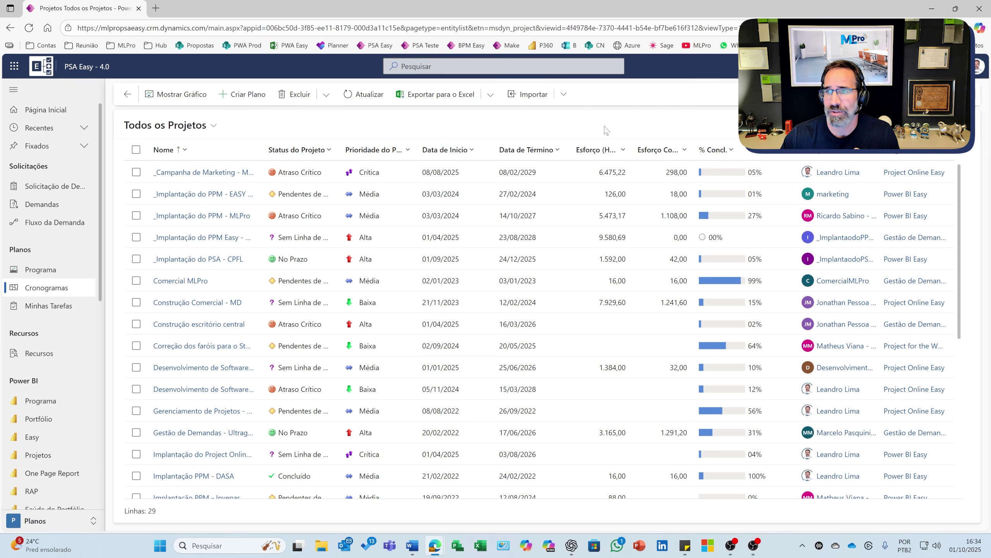
left_click(218, 172)
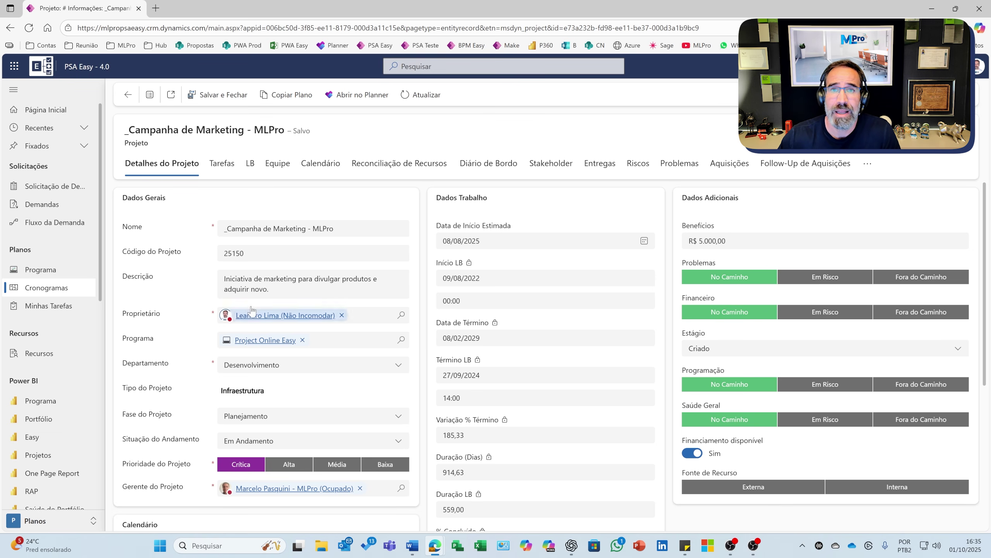
Switch back to Microsoft Planner.
left_click(338, 45)
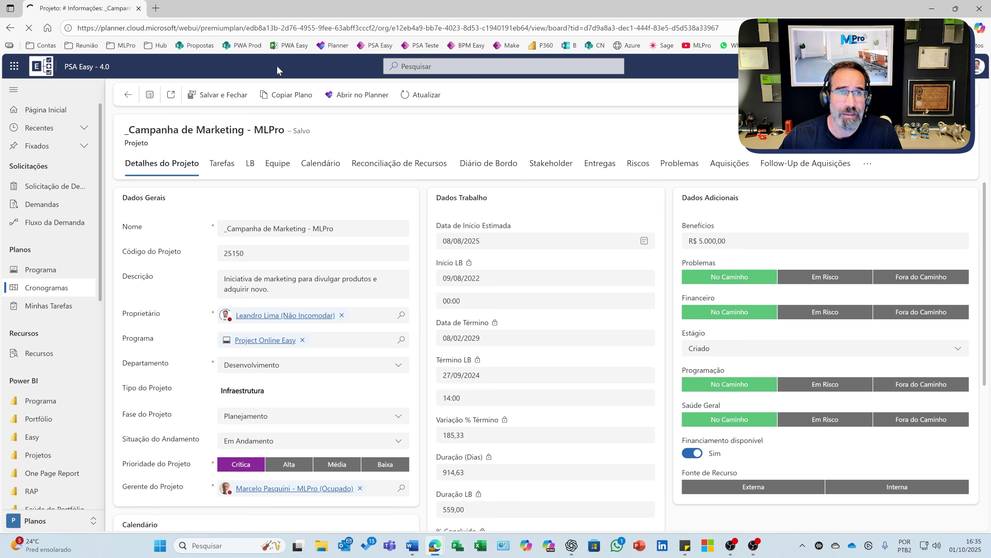